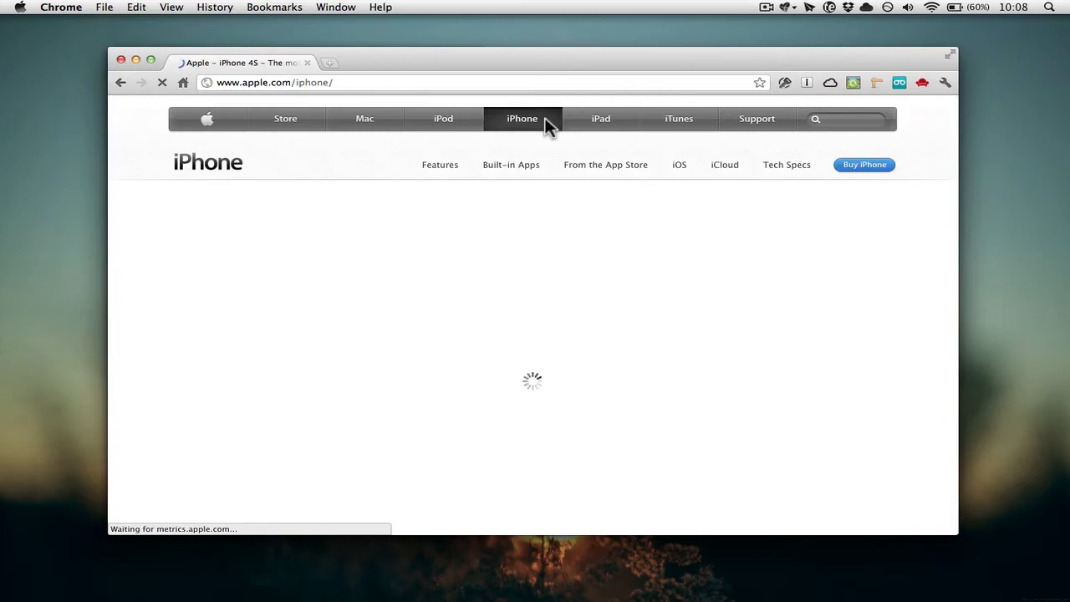
scroll(564, 240, "down", 2)
scroll(565, 240, "down", 2)
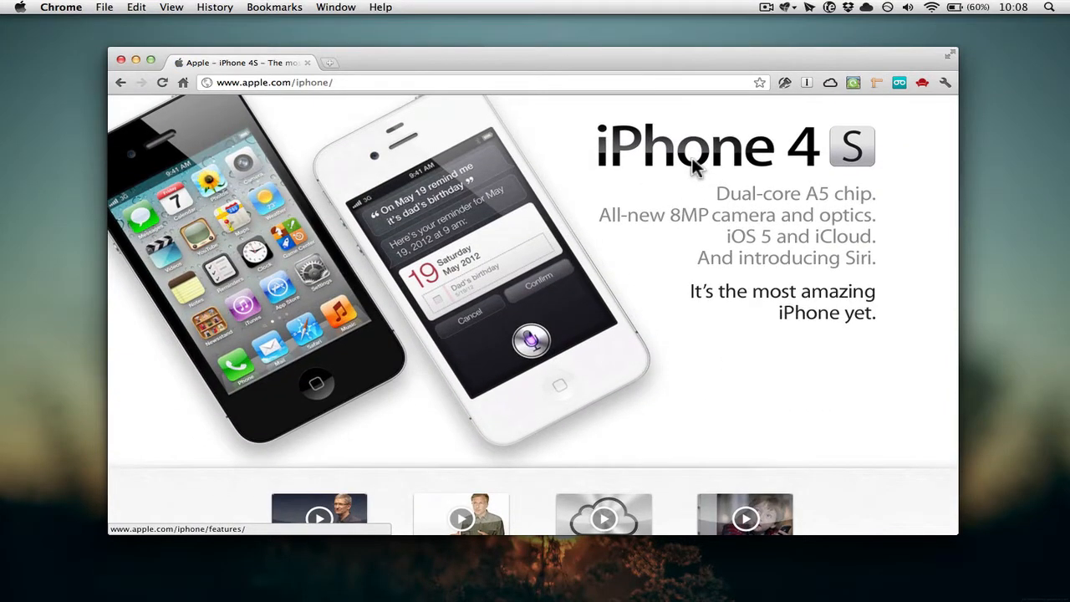
scroll(660, 171, "up", 2)
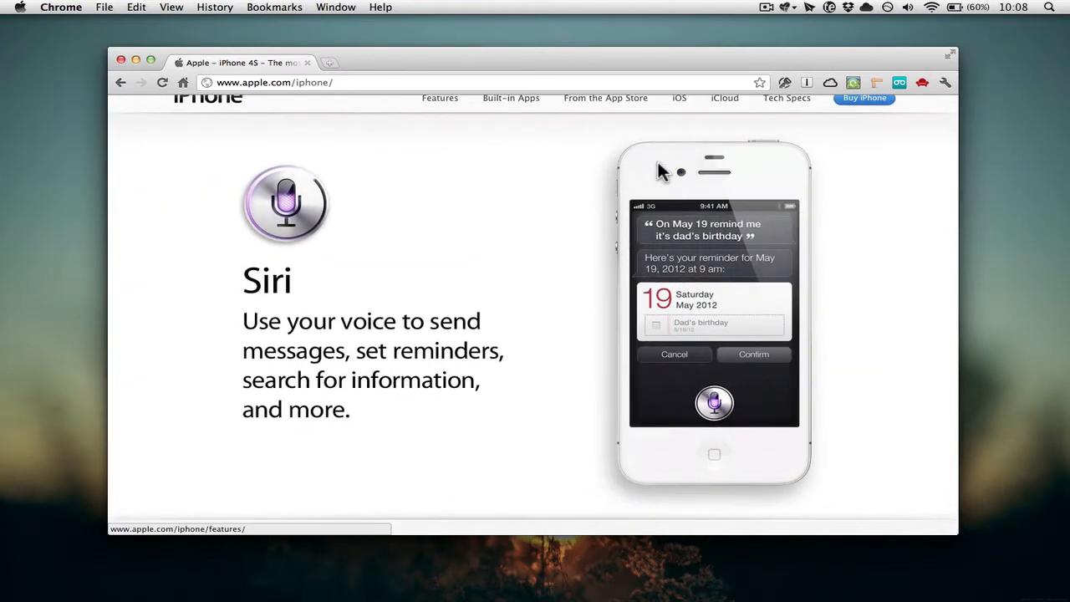
scroll(659, 170, "up", 1)
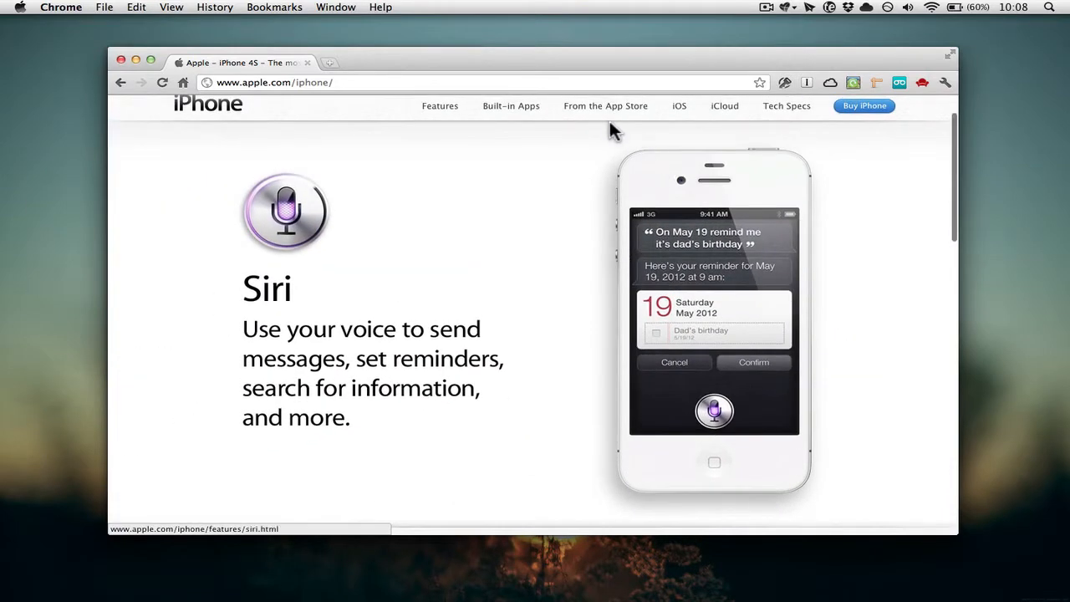
scroll(610, 132, "up", 2)
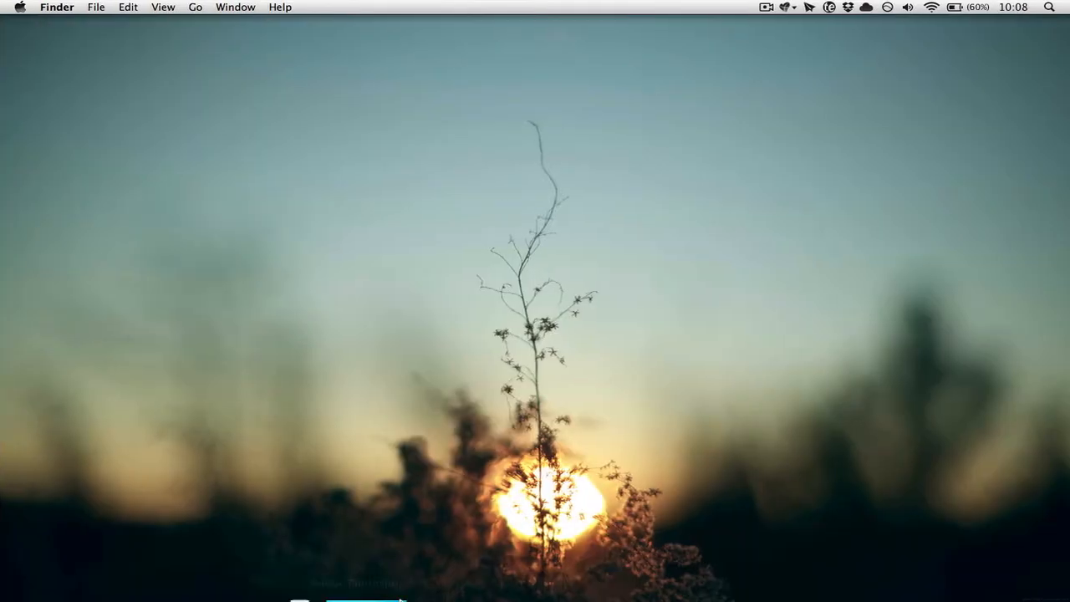
Step: Switch to Photoshop and create an 800 × 530 pixel document named "Apple Text Hebop"
mouse_move(407, 579)
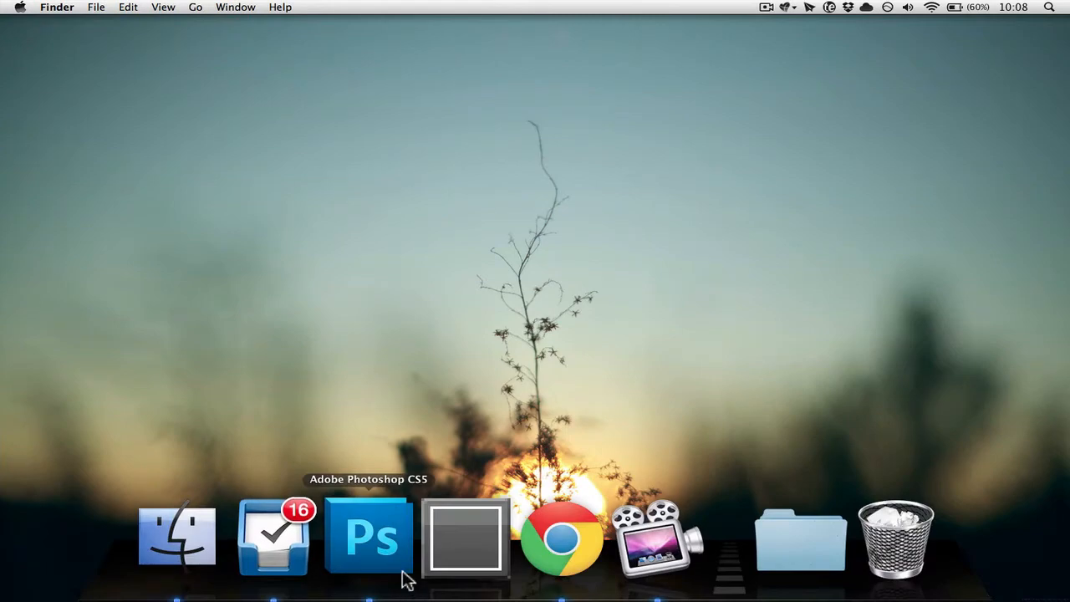
left_click(371, 540)
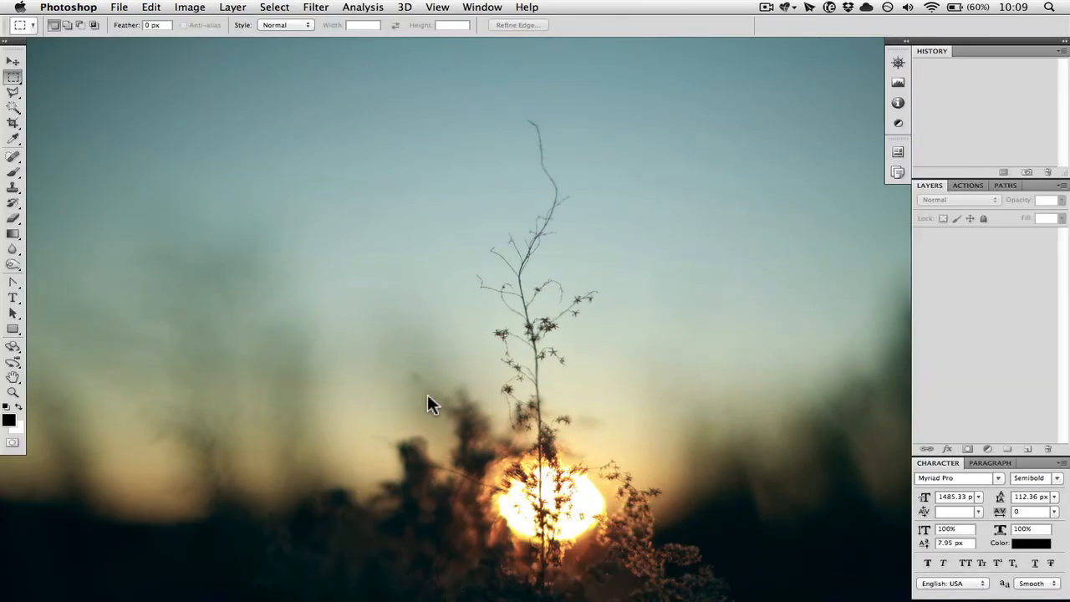
key("super+n")
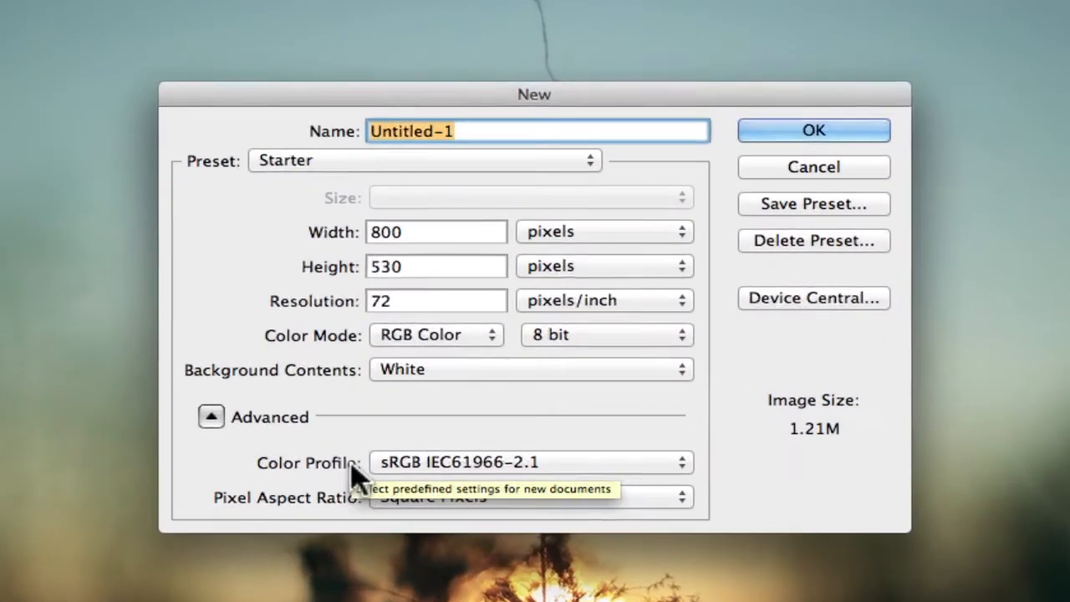
type("Apple")
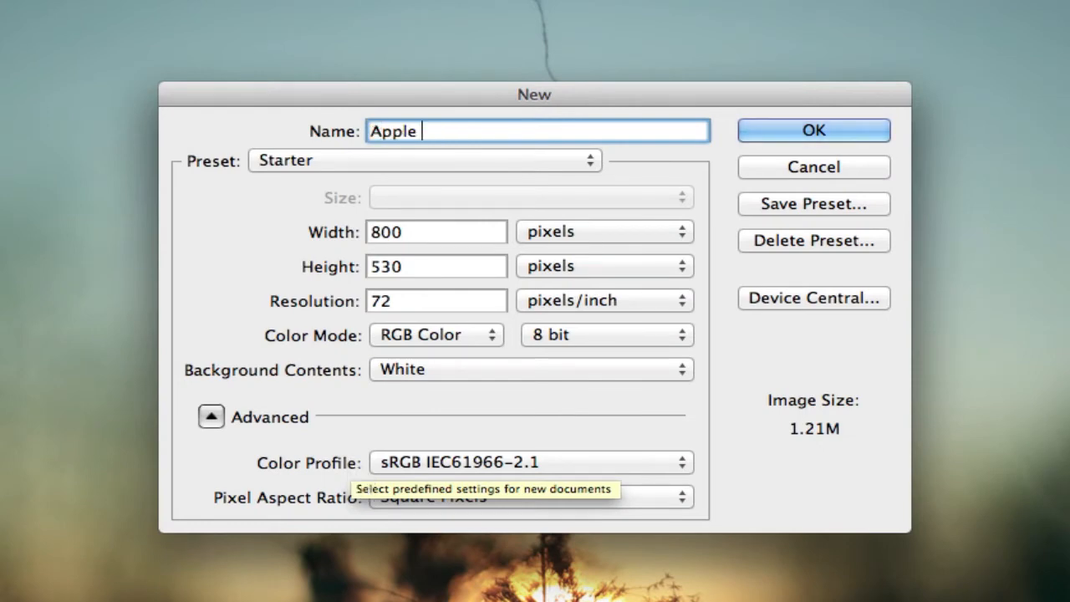
type(" Text")
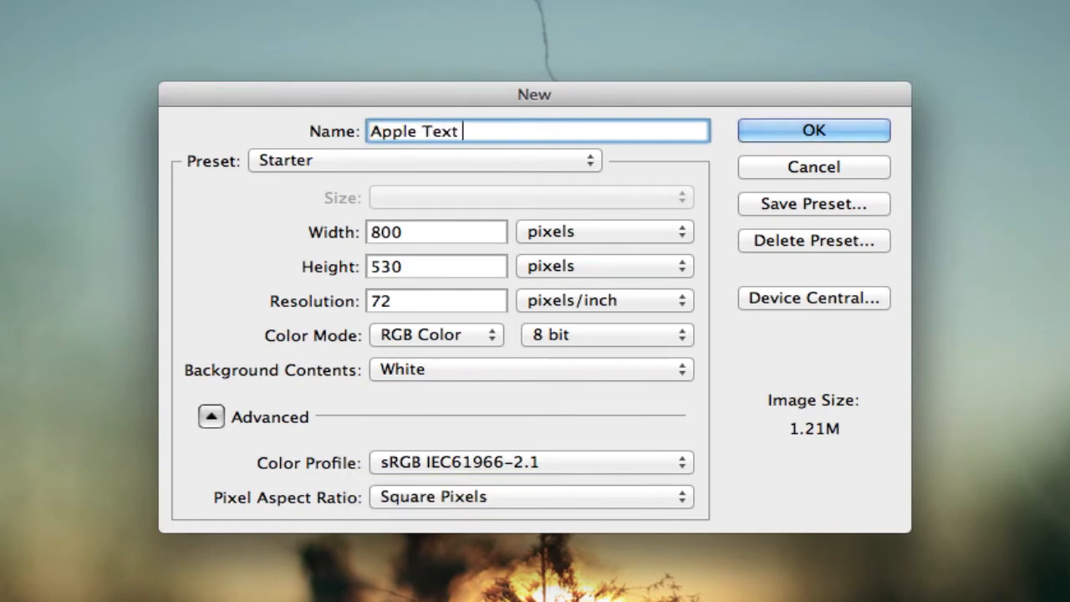
type(" Hebop")
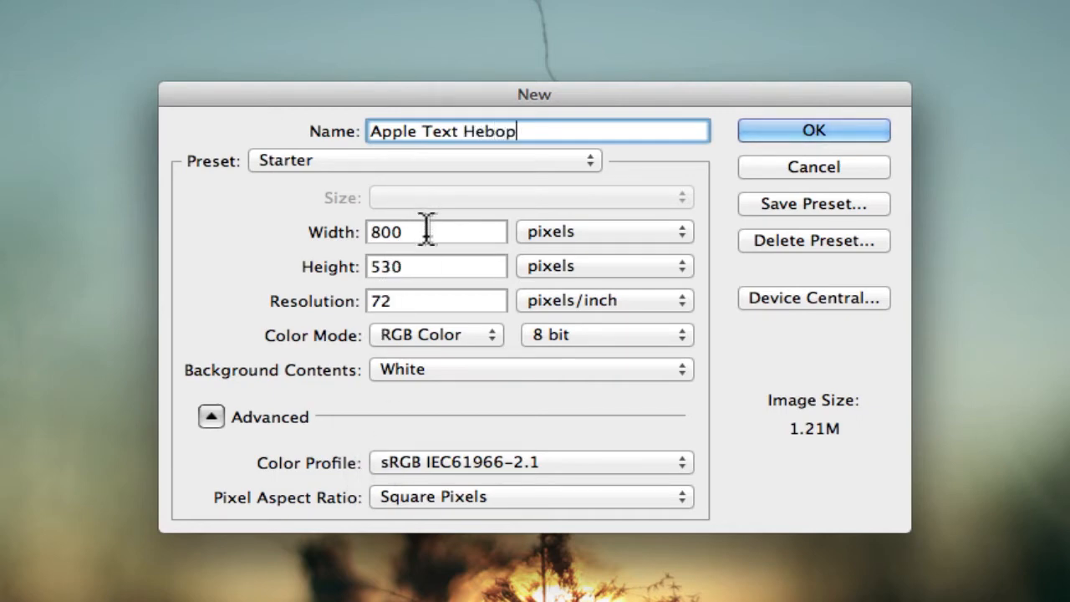
left_click_drag(425, 231, 362, 233)
left_click_drag(431, 268, 337, 259)
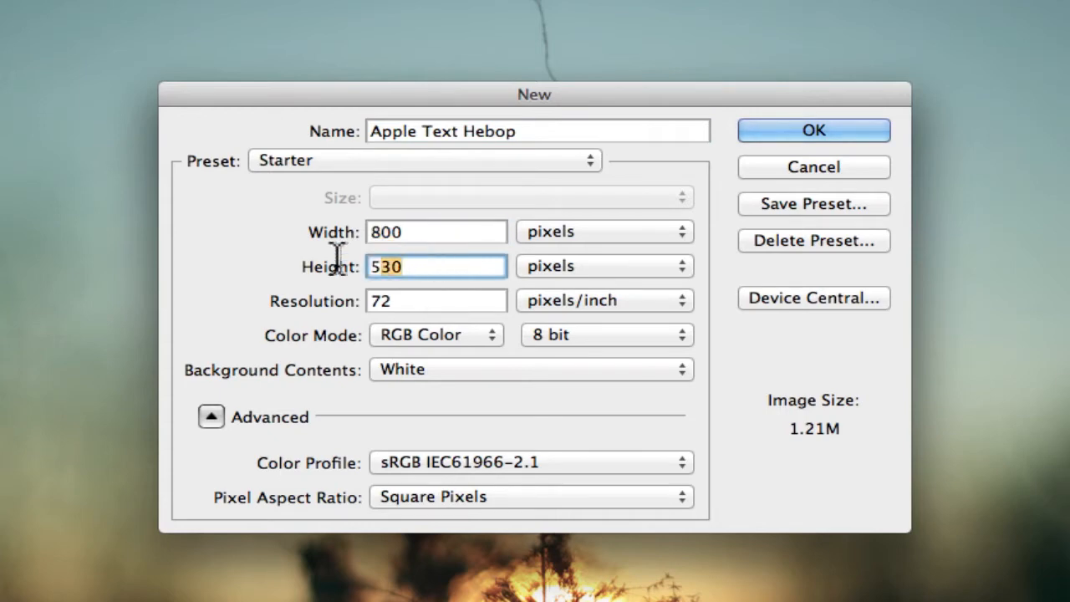
left_click(798, 139)
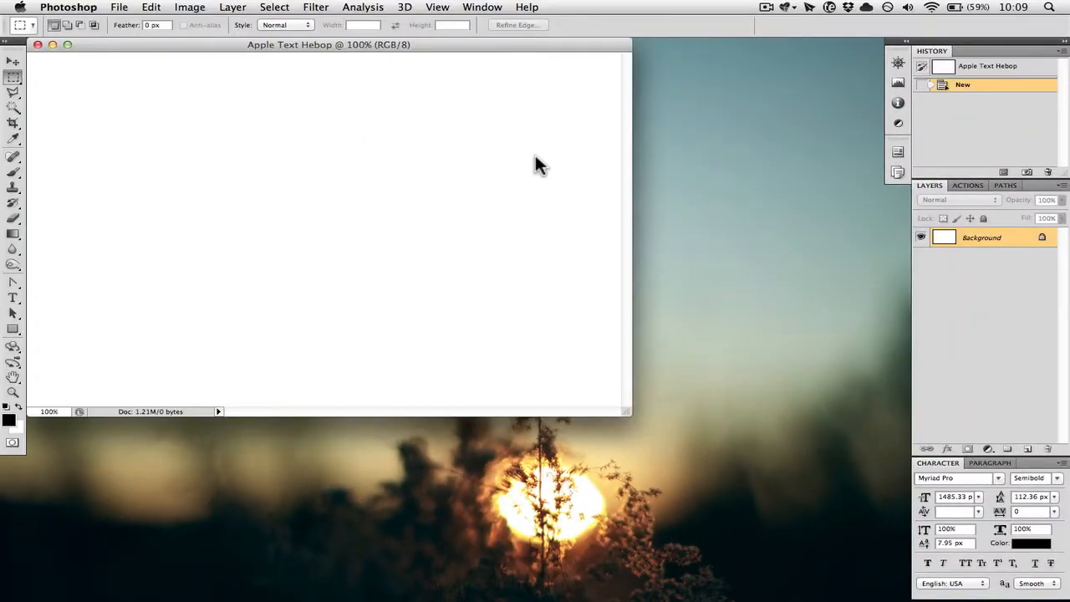
Step: Show the document in full-screen mode and start a text layer with an "i" followed by the start of the first name
key("f")
left_click_drag(521, 203, 483, 201)
key("t")
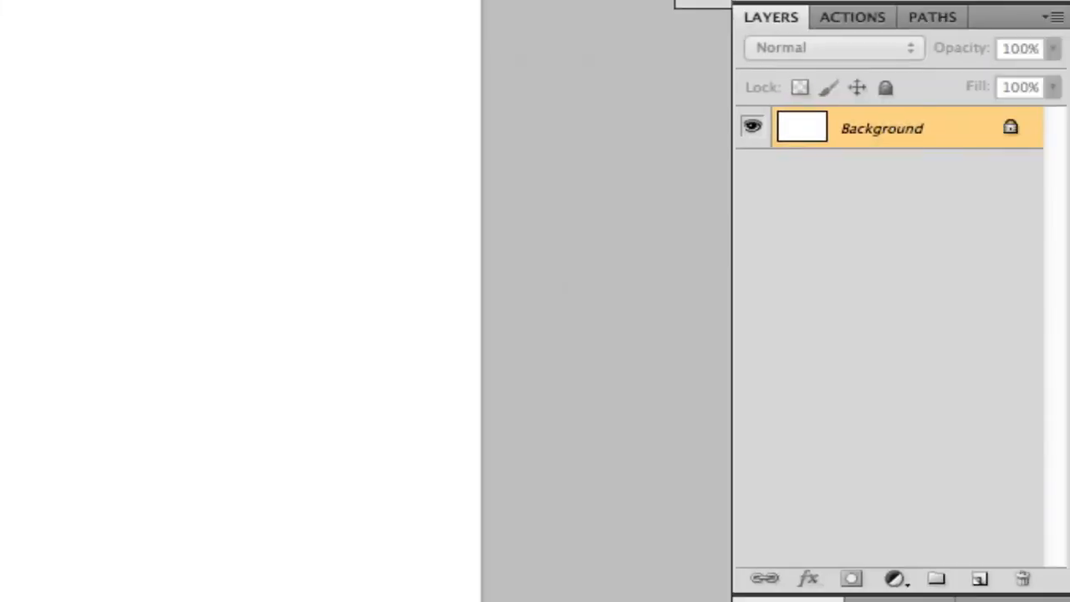
left_click(167, 302)
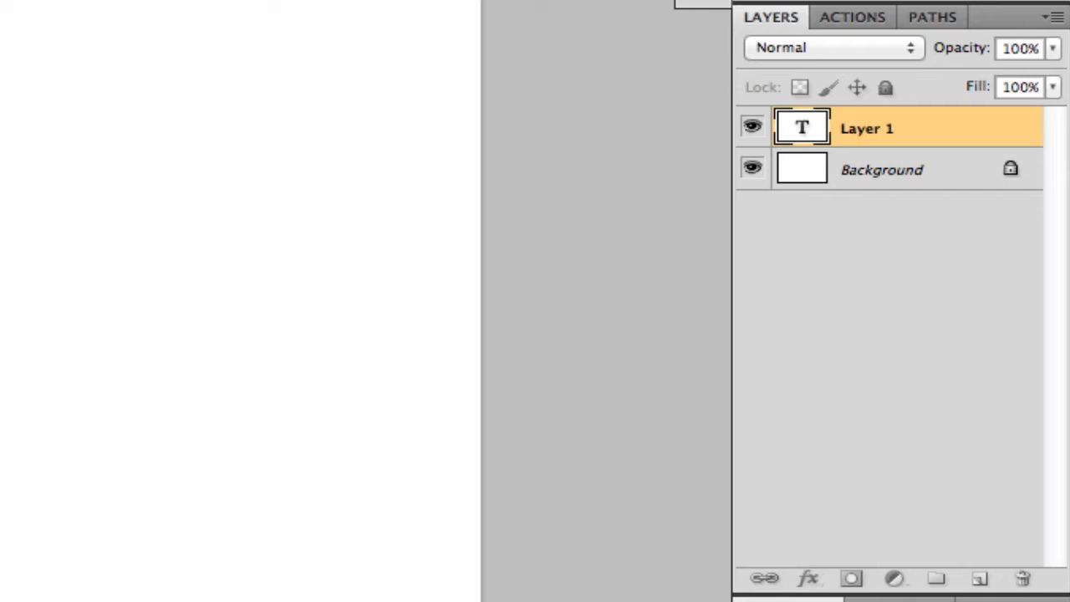
type("HD")
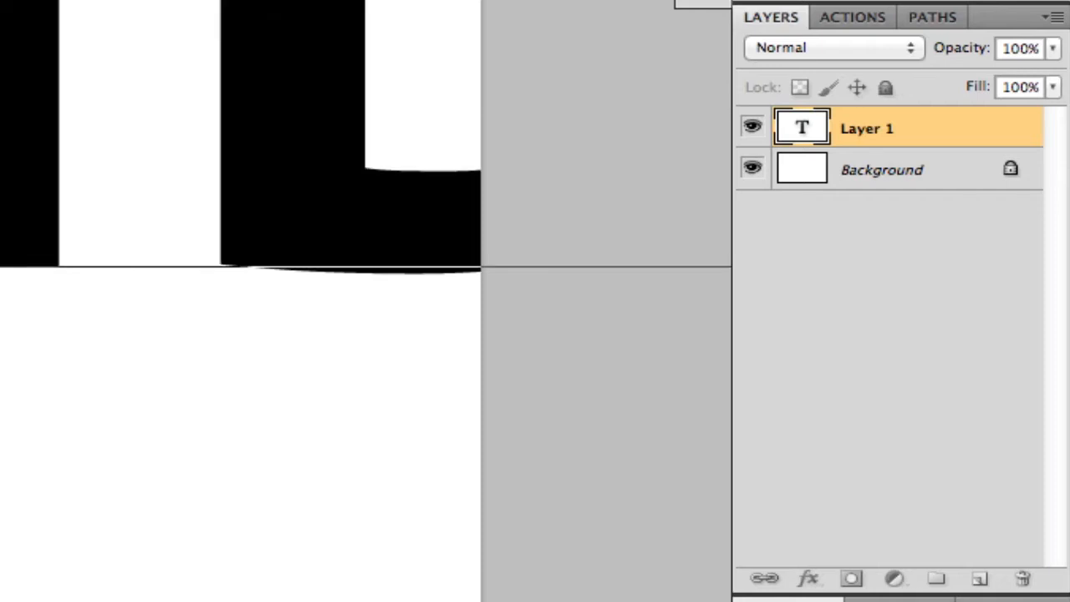
Step: Reduce the font size of the whole text to 176 px and commit the text
key("super+a")
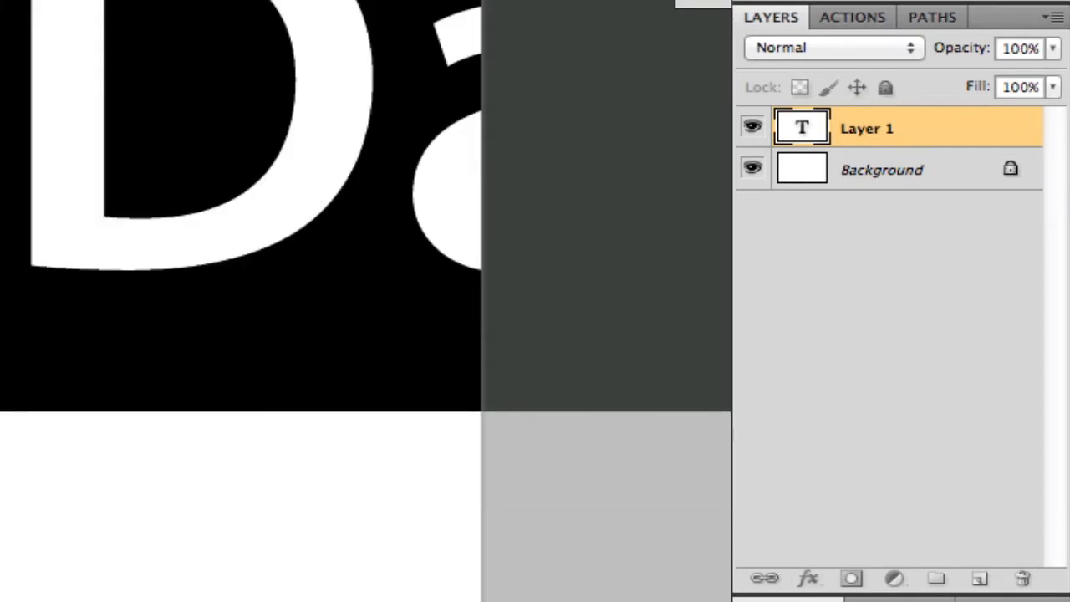
key("super+shift+comma")
key("super+shift+comma")
key("super+shift+comma")
key("super+shift+comma")
key("super+shift+comma")
key("super+shift+comma")
key("super+shift+comma")
key("super+shift+comma")
key("super+shift+comma")
key("super+shift+comma")
key("super+shift+comma")
key("super+shift+comma")
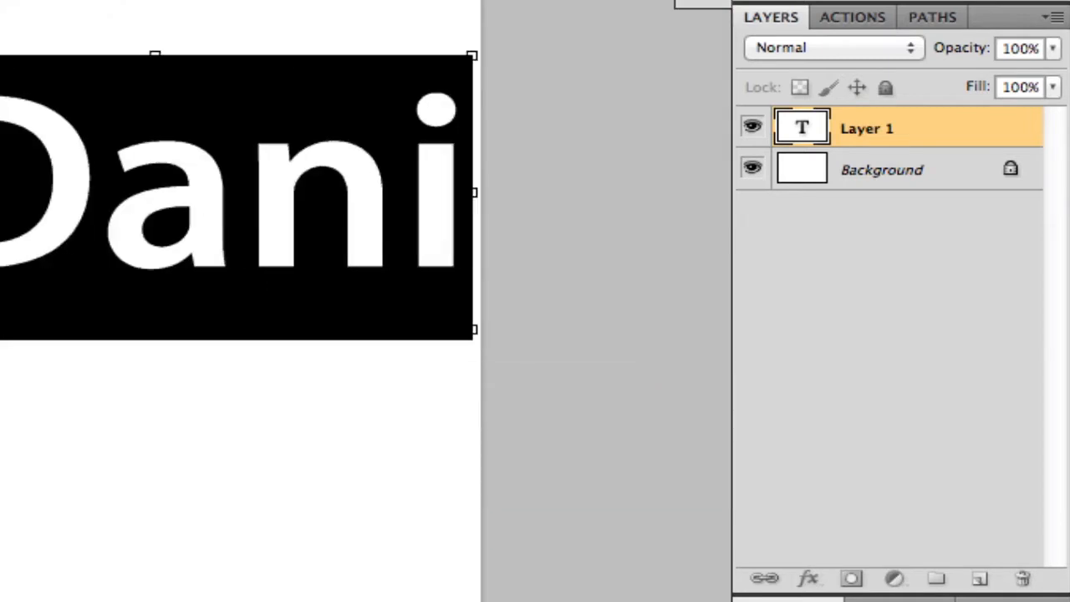
key("super+Return")
Step: Move the text toward the canvas centre and append "el" to complete the name
left_click_drag(141, 154, 73, 290)
left_click(40, 276)
type("el")
key("super+Return")
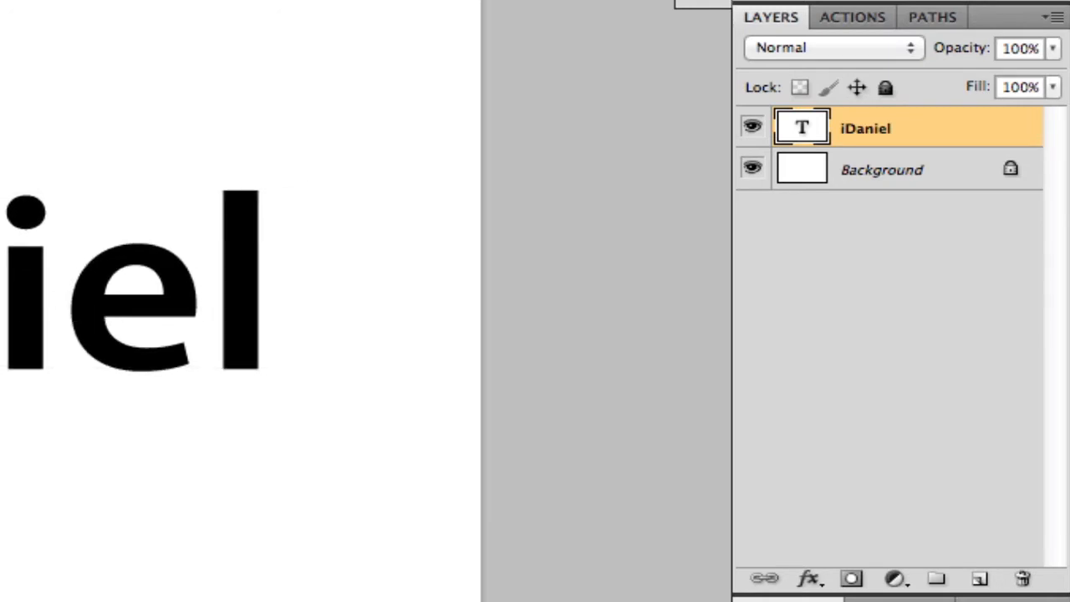
Step: Tighten the tracking of the whole text to -20 and recentre the text on the canvas
key("Tab")
key("Tab")
left_click(72, 290)
key("super+a")
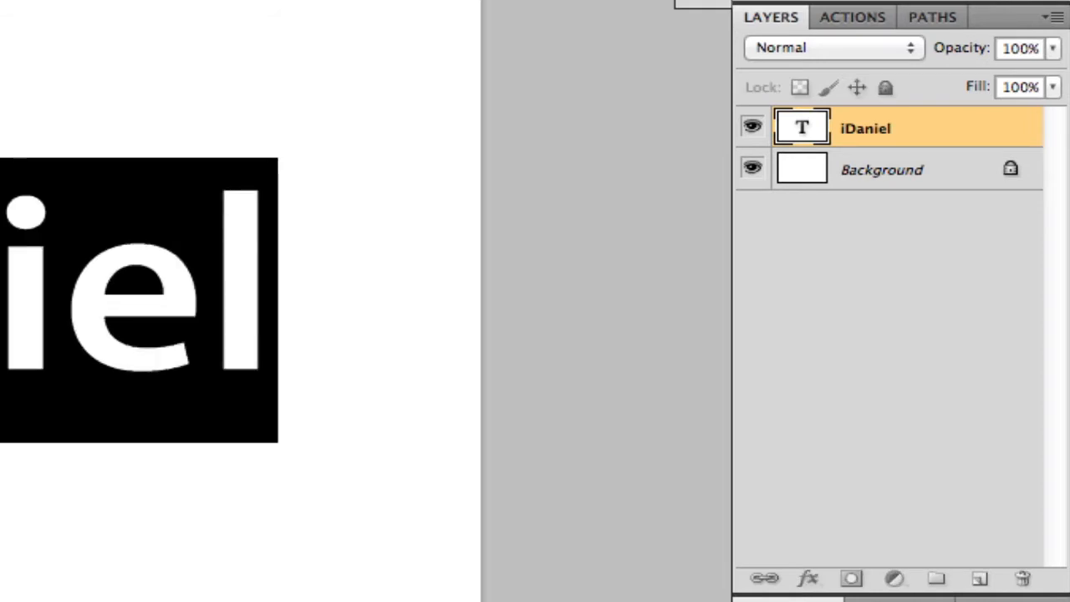
key("alt+Left")
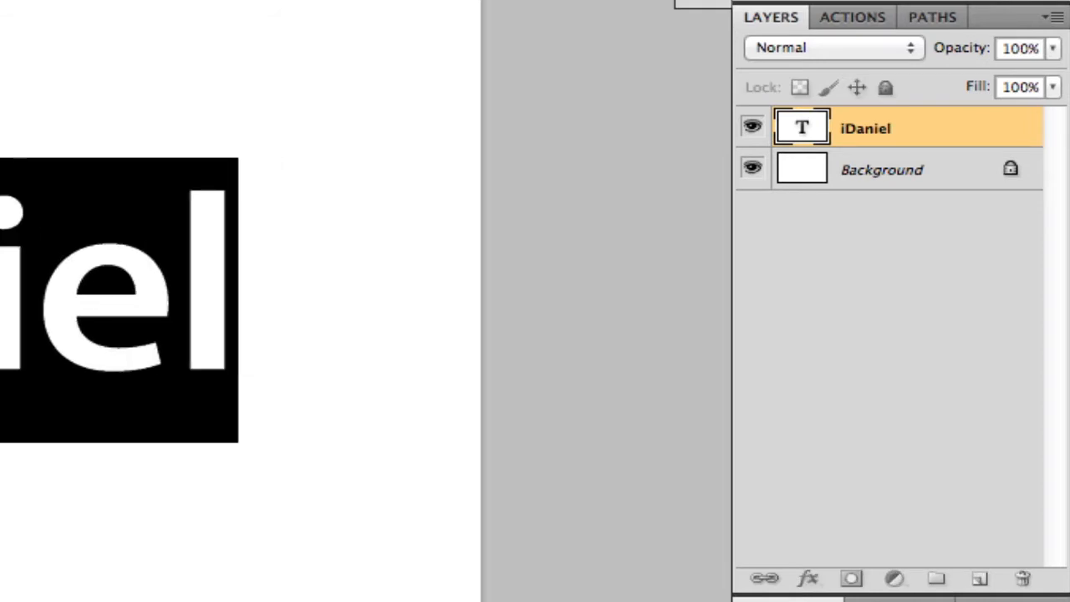
key("super+Return")
left_click_drag(201, 430, 225, 416)
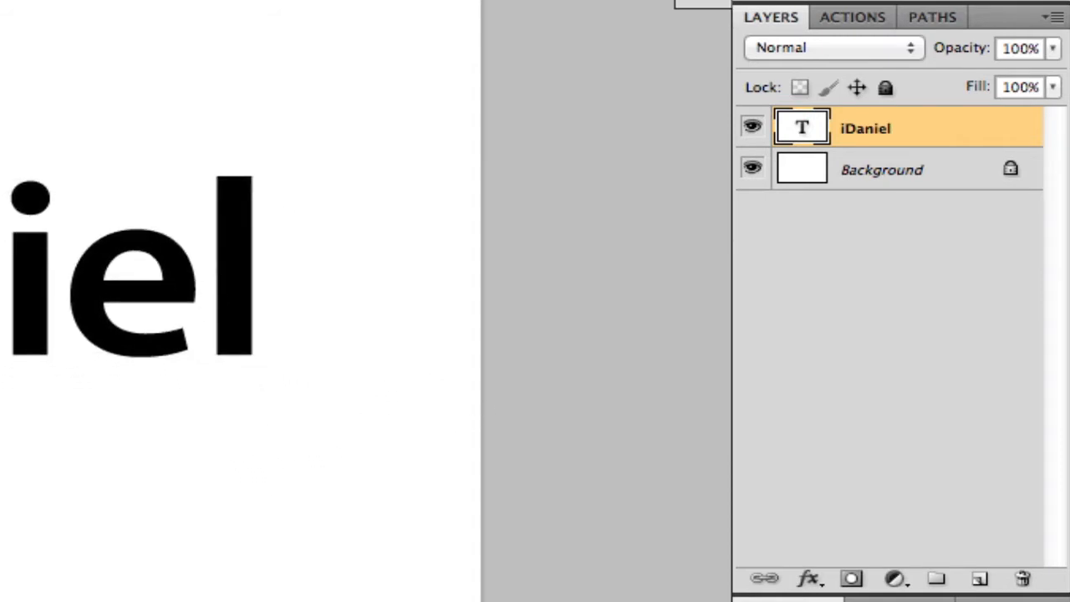
left_click_drag(0, 293, 504, 379)
key("super+Return")
Step: Duplicate the text layer directly above the original
key("super+j")
key("super+z")
key("super+j")
key("super+z")
left_click_drag(935, 157, 980, 580)
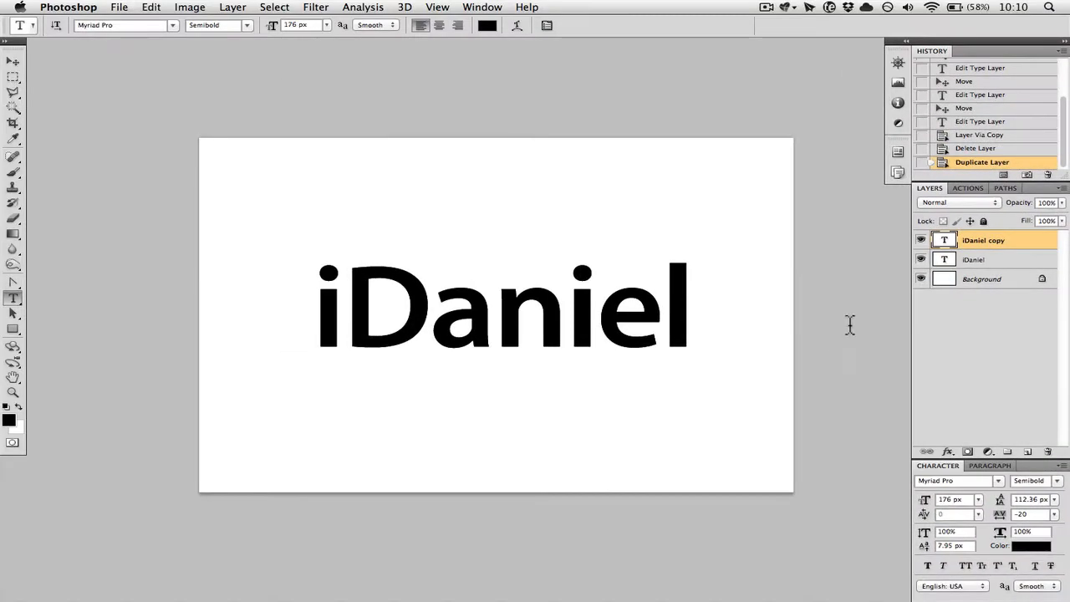
Step: Move the duplicated text away from the original and undo that move
key("v")
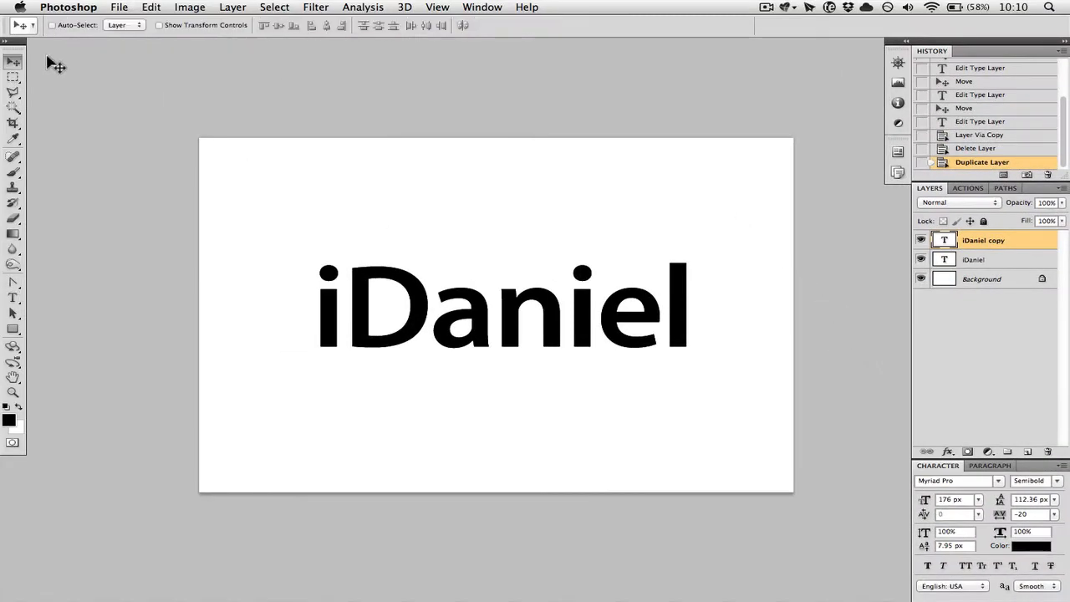
left_click_drag(597, 346, 548, 288)
key("super+z")
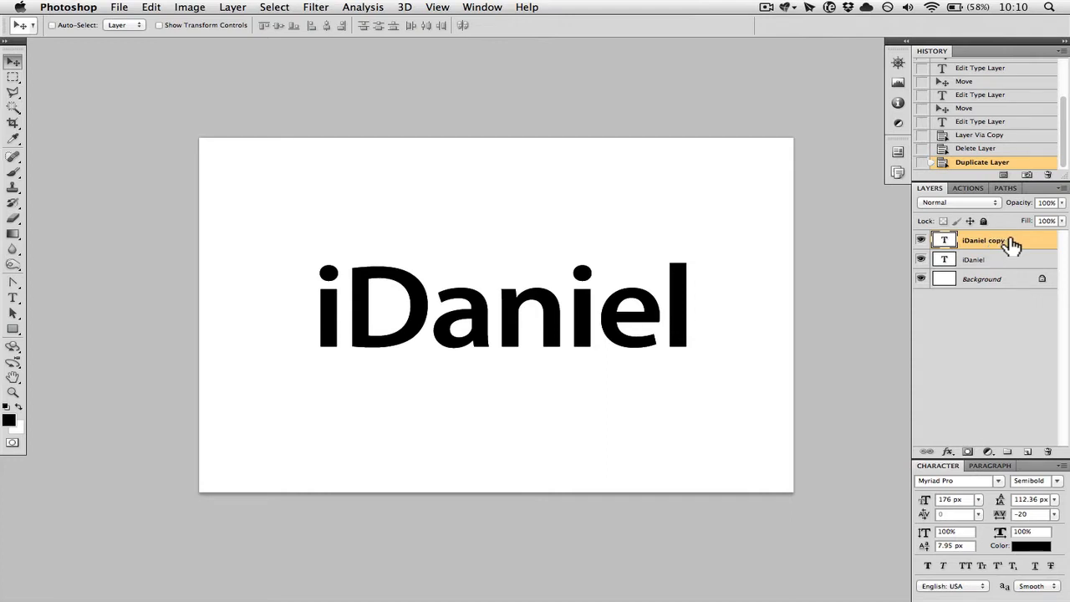
Step: Set the text colour of the duplicated layer to white, ffffff
key("t")
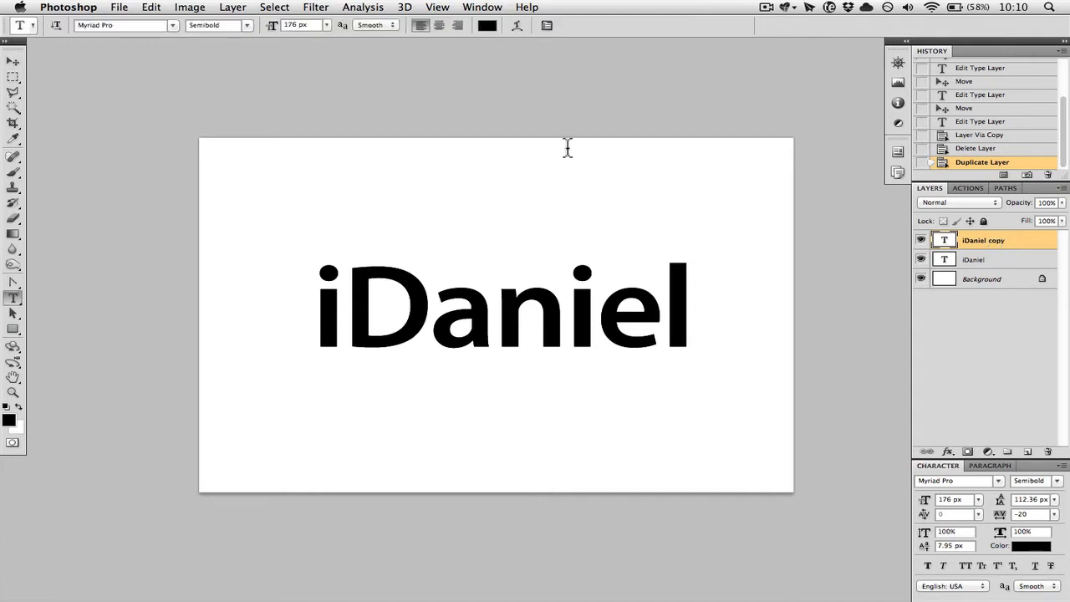
left_click(487, 26)
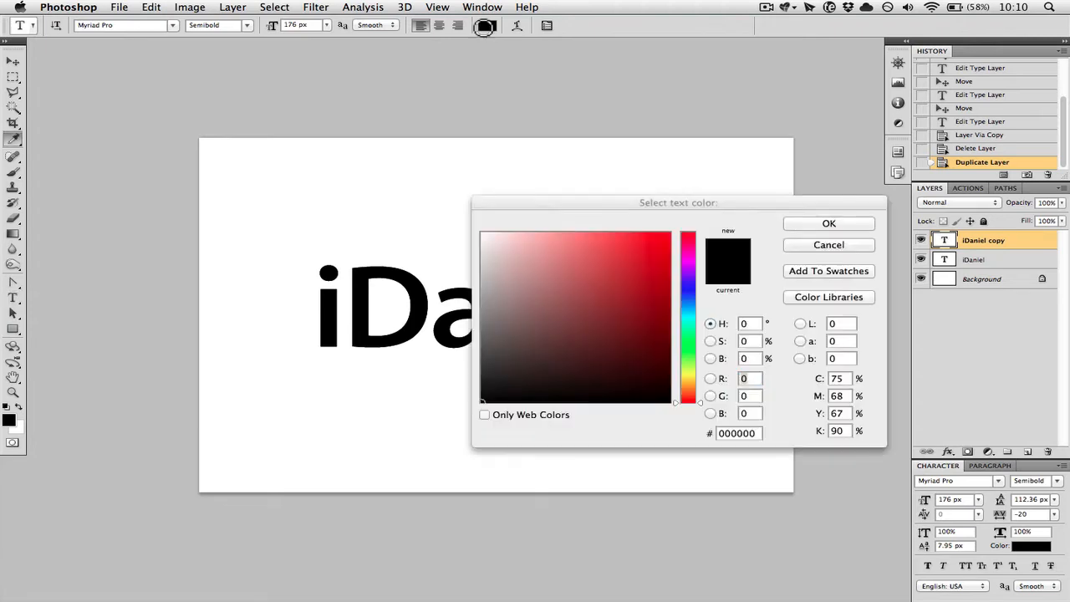
key("Return")
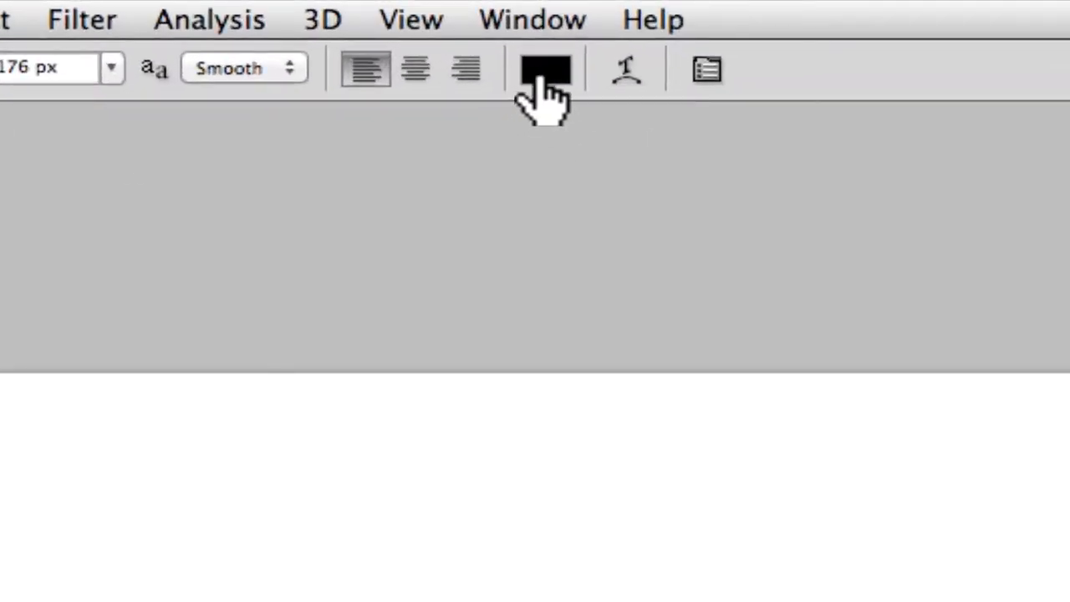
left_click(541, 79)
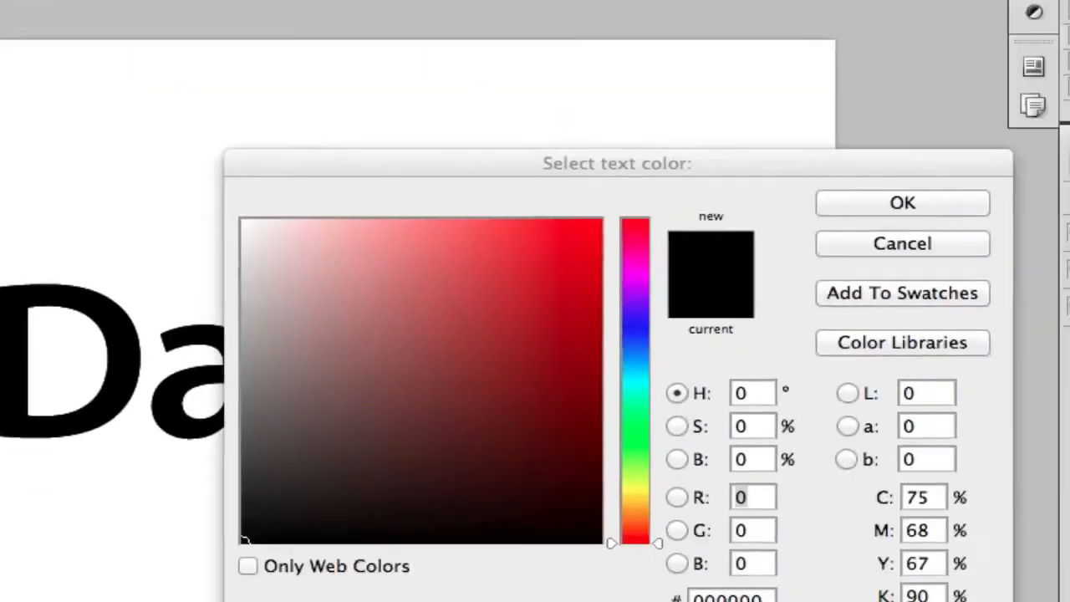
left_click_drag(309, 288, 117, 32)
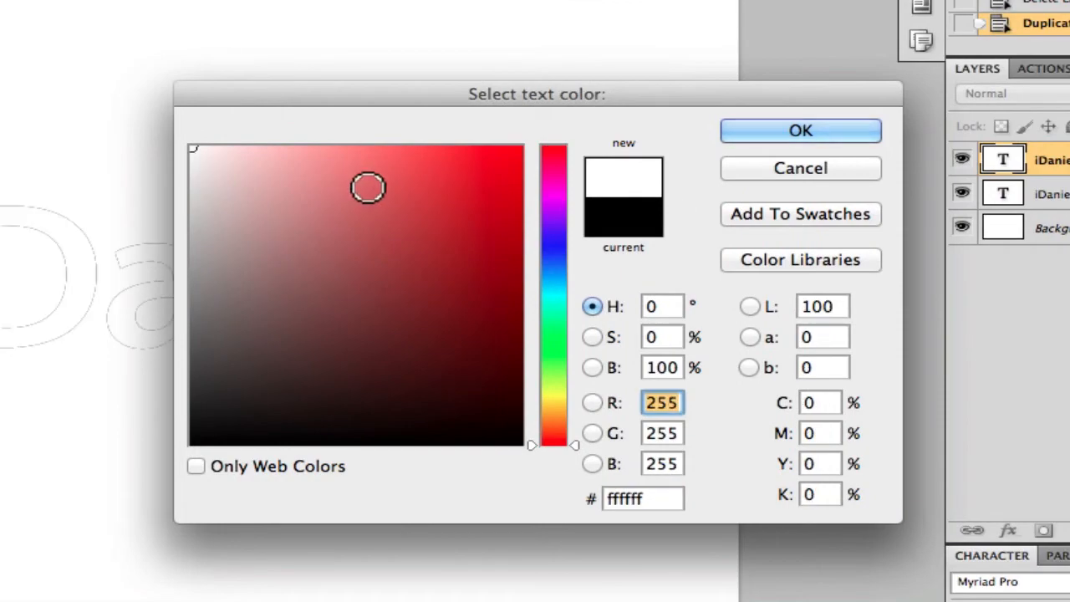
key("Return")
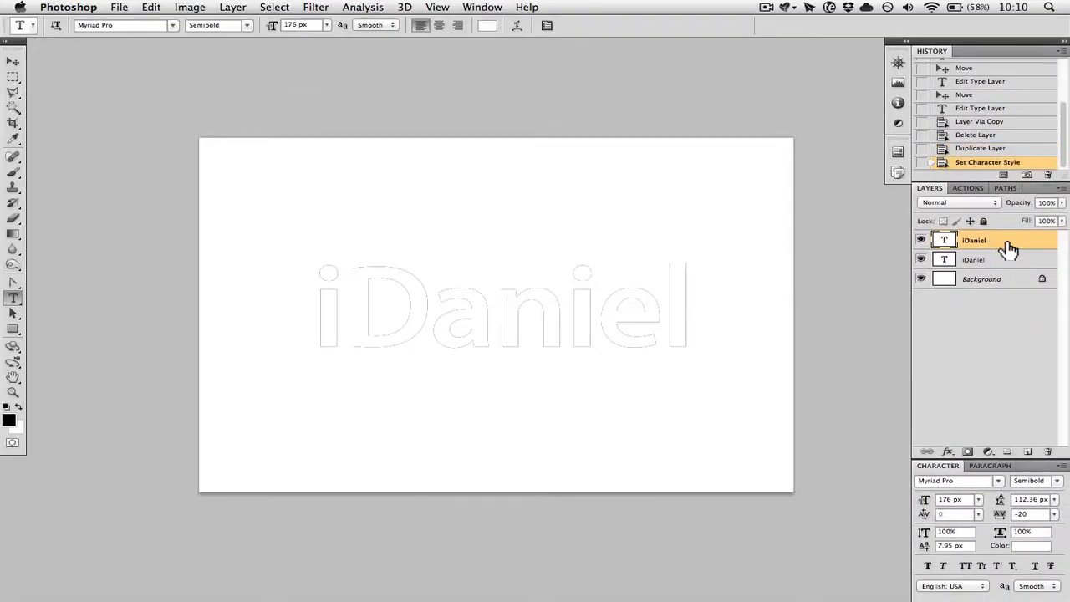
Step: Rasterize the white duplicated text layer
right_click(1009, 249)
key("Escape")
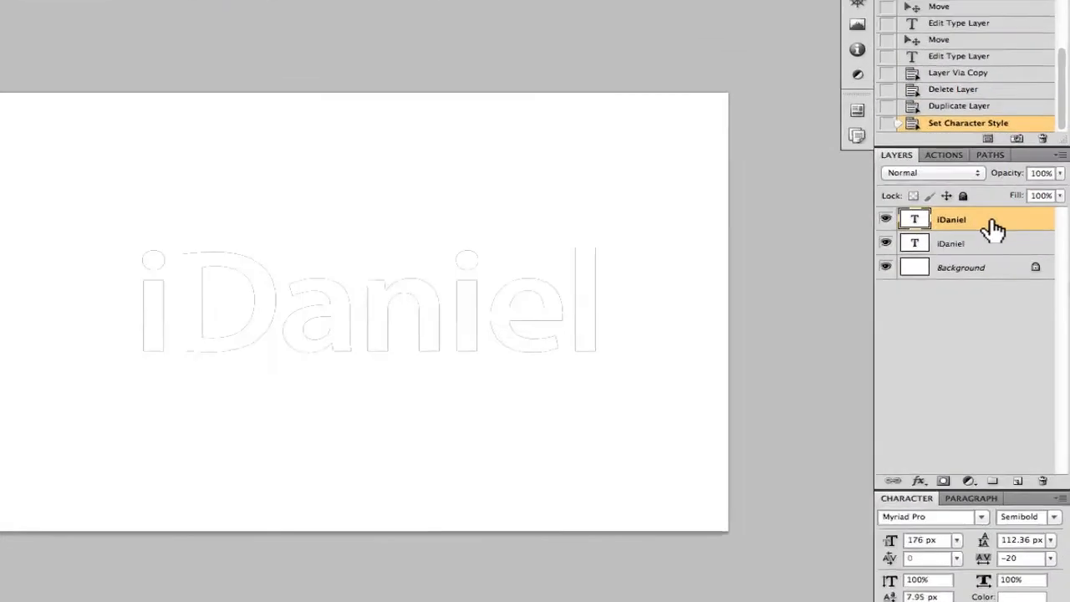
right_click(994, 230)
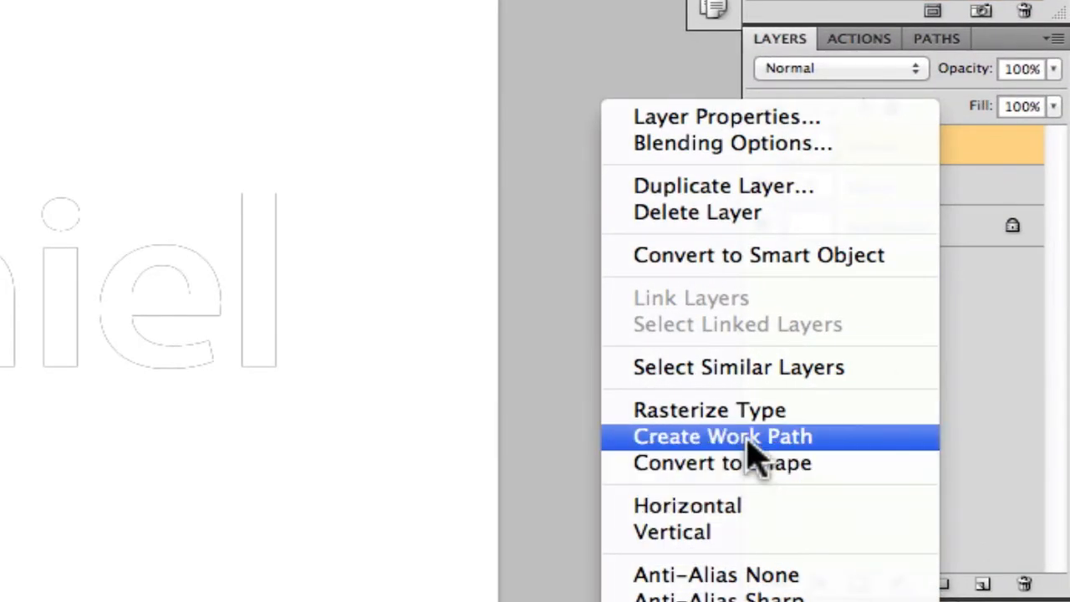
left_click(733, 414)
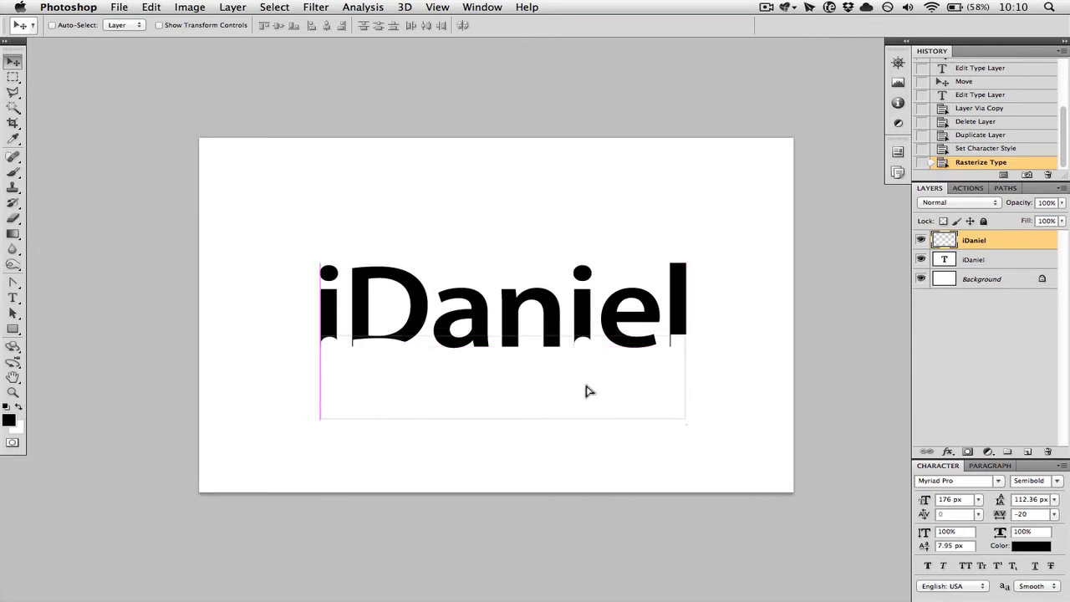
Step: Place the text cursor in the black original to check that it is editable, and commit the edit
key("t")
left_click(566, 325)
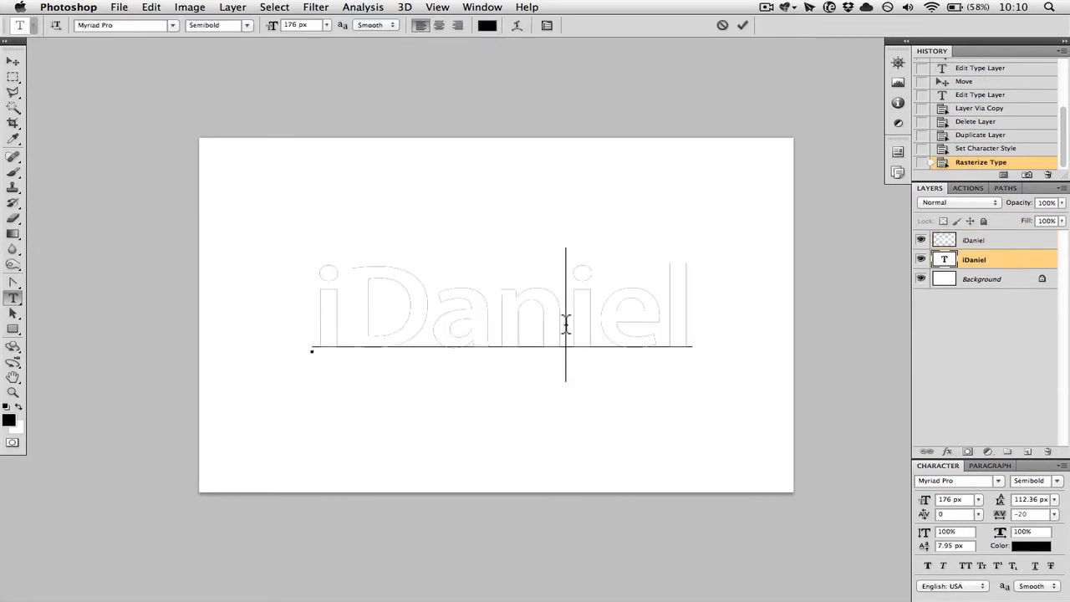
key("super+Return")
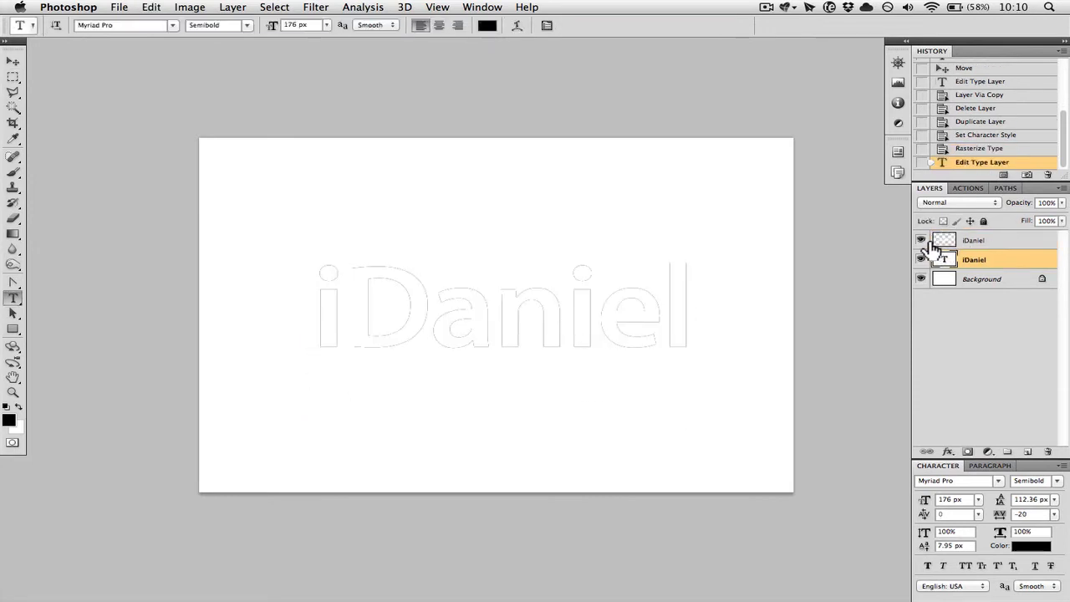
Step: Replace the black original's text with asdfasdfasdfas as an editing test, and undo the change
left_click(622, 301)
key("super+a")
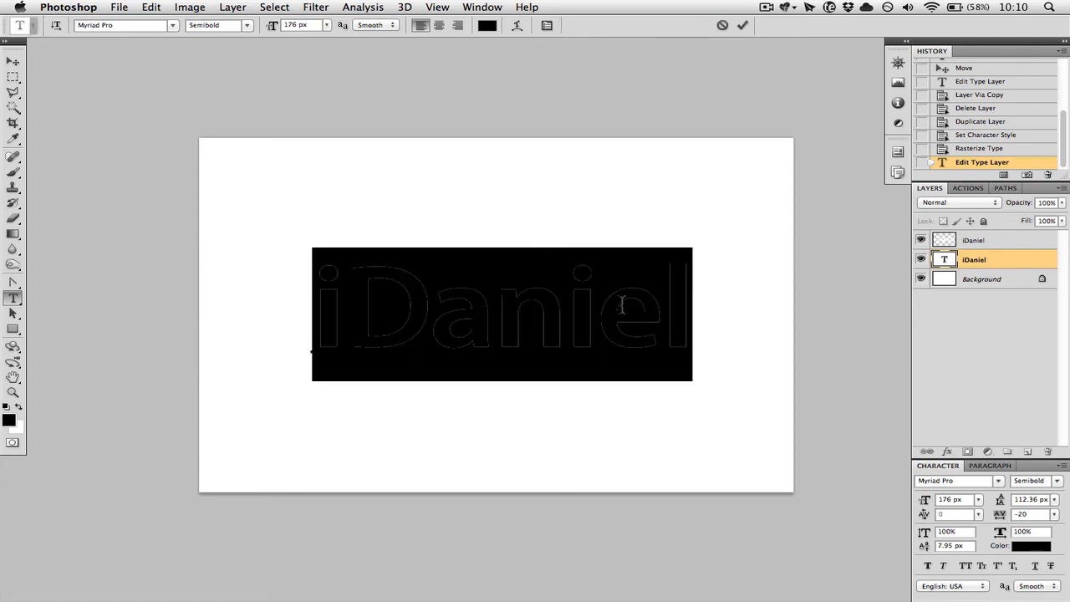
type("asdfasdfasdfas")
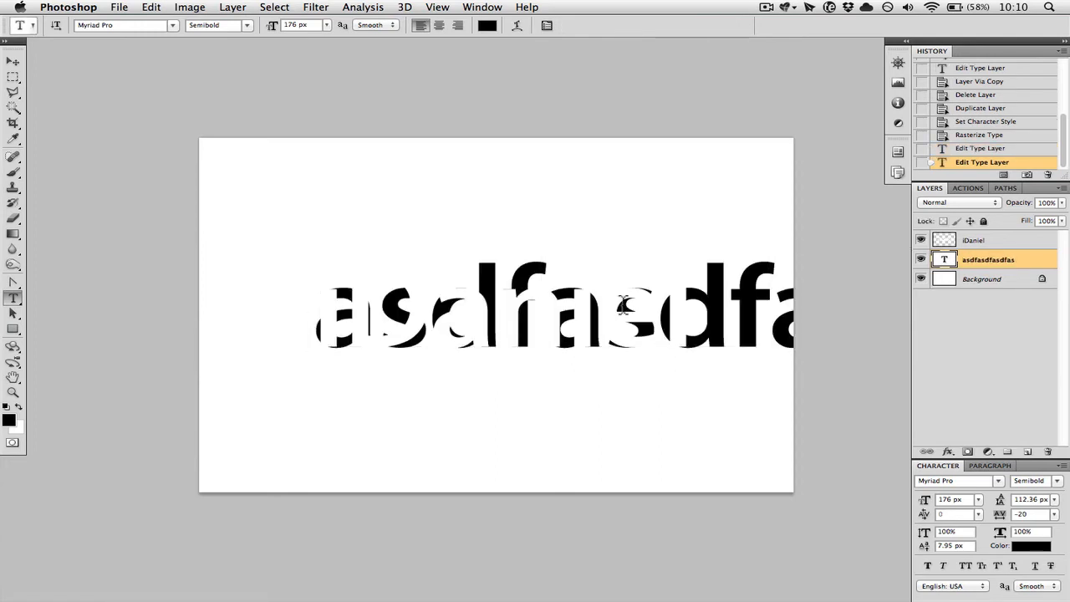
key("super+z")
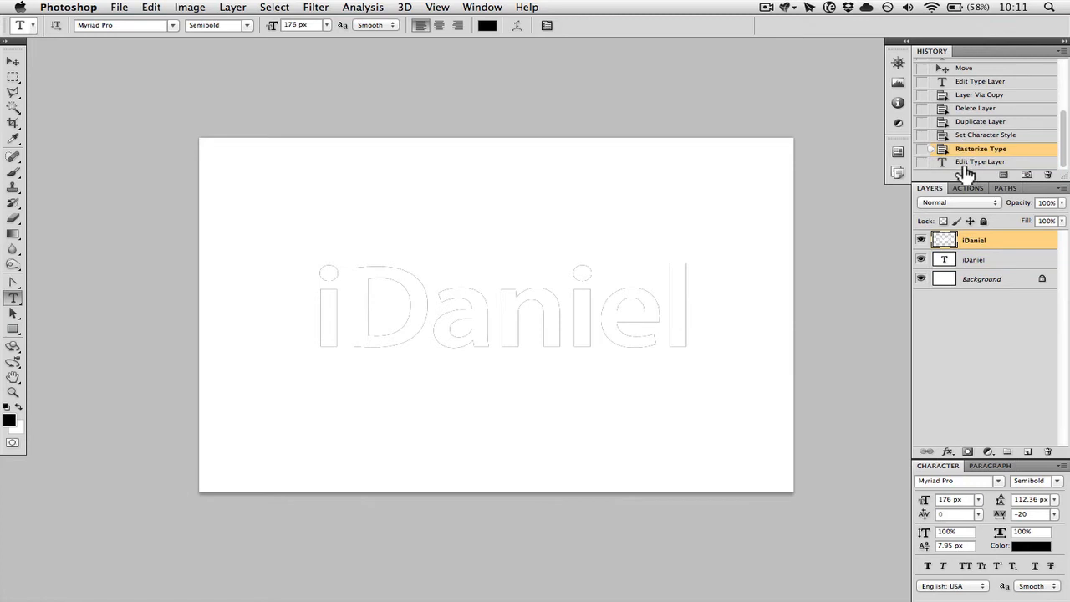
Step: Draw a rectangular marquee selection around the upper part of the white rasterized text, ending slightly below the letters' mid-height
key("v")
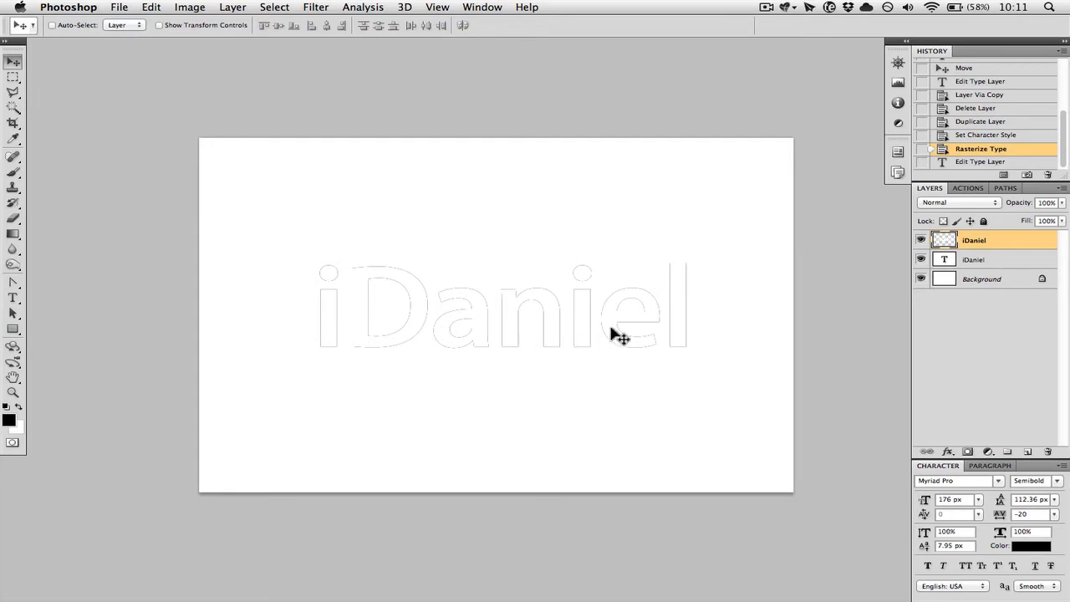
key("m")
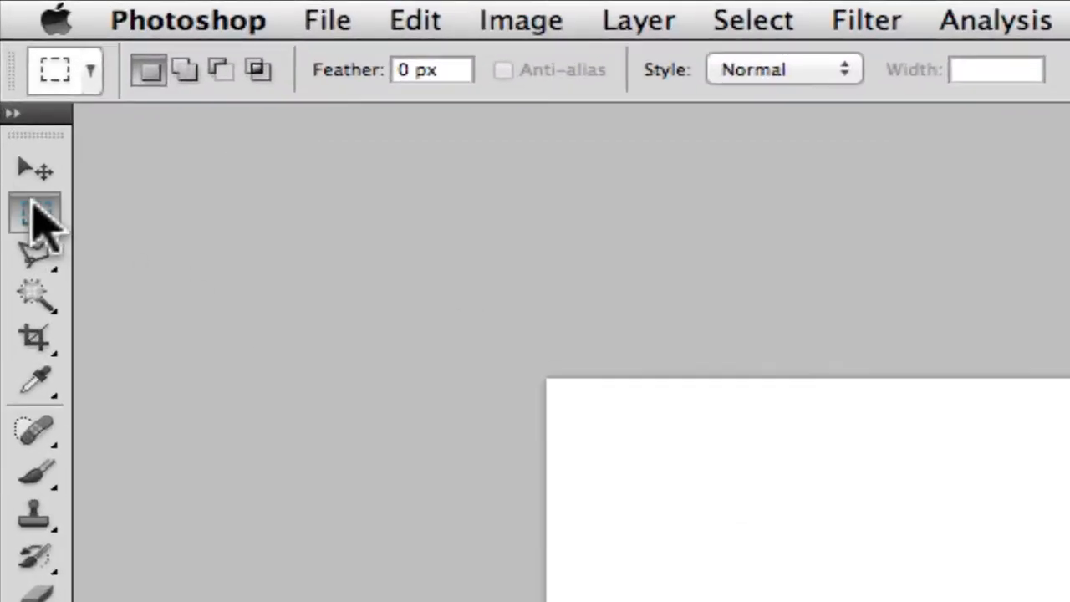
left_click_drag(35, 209, 153, 216)
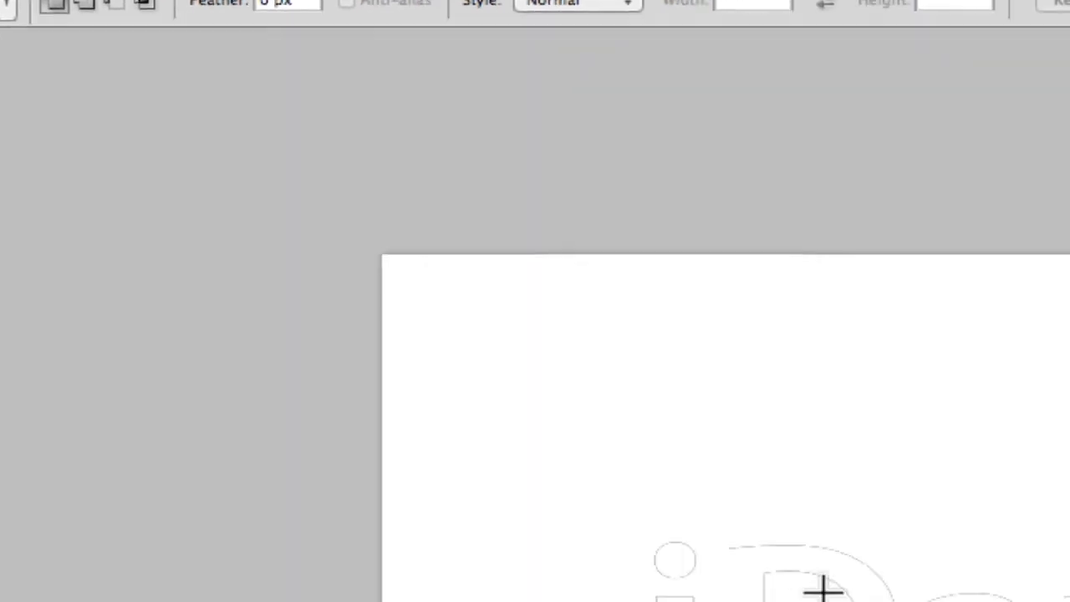
left_click_drag(247, 155, 884, 311)
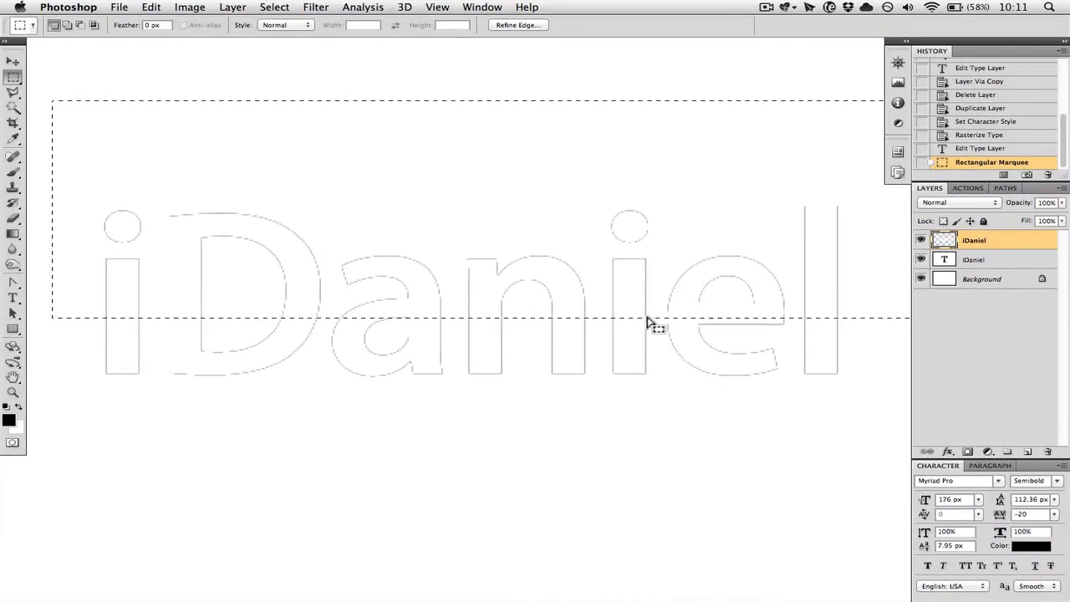
key("space")
left_click_drag(648, 317, 655, 340)
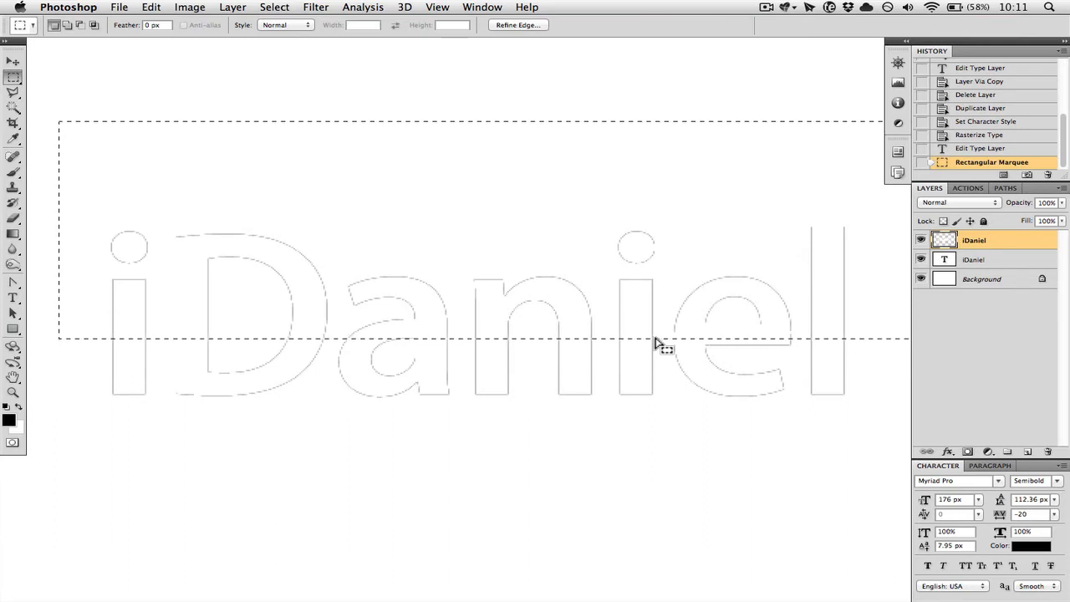
Step: Invert the selection, clear the lower part of the white text layer, and deselect
key("super+shift+i")
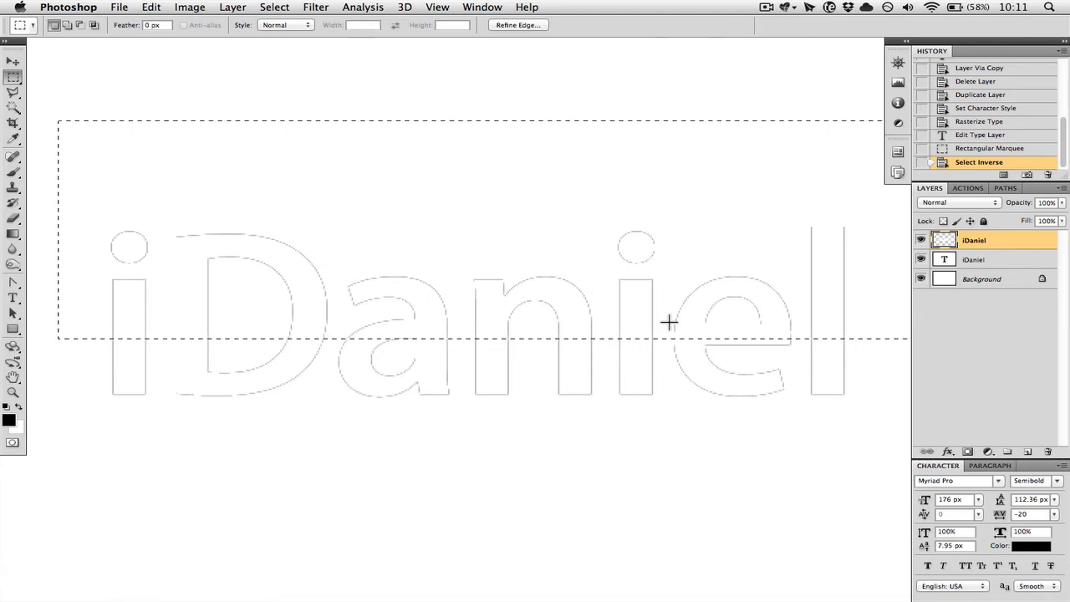
key("BackSpace")
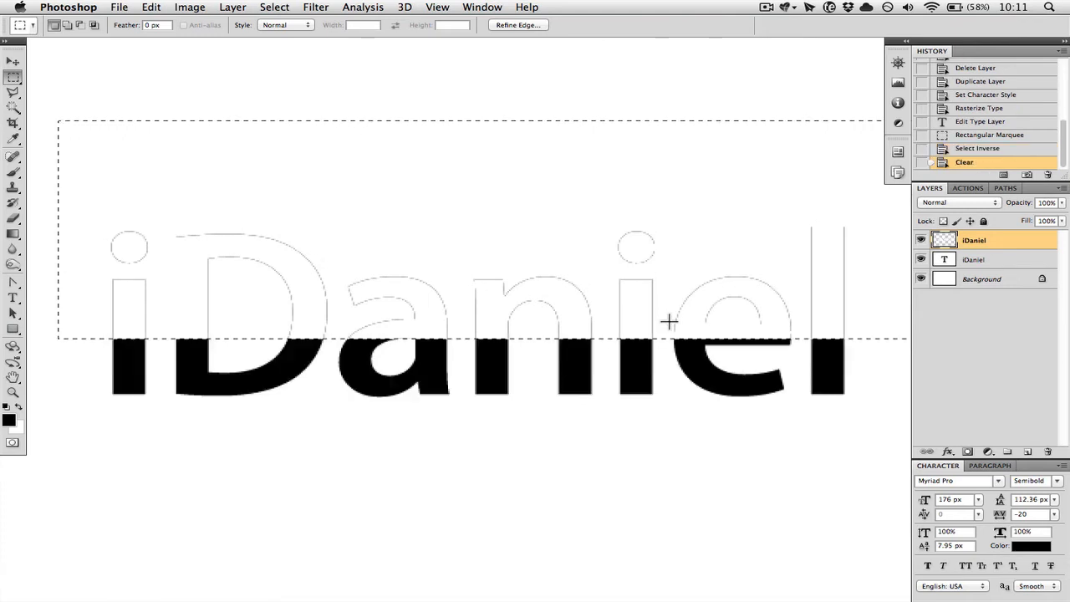
key("super+d")
key("super+minus")
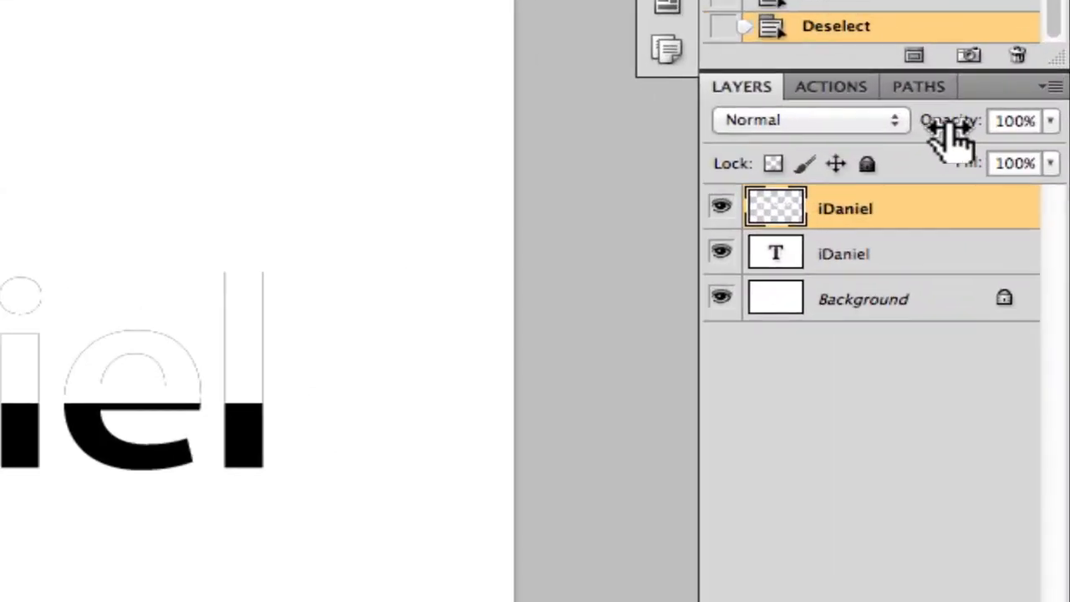
Step: Lower the white rasterized layer's opacity to 27% and add a layer mask to it
left_click_drag(1021, 210, 961, 216)
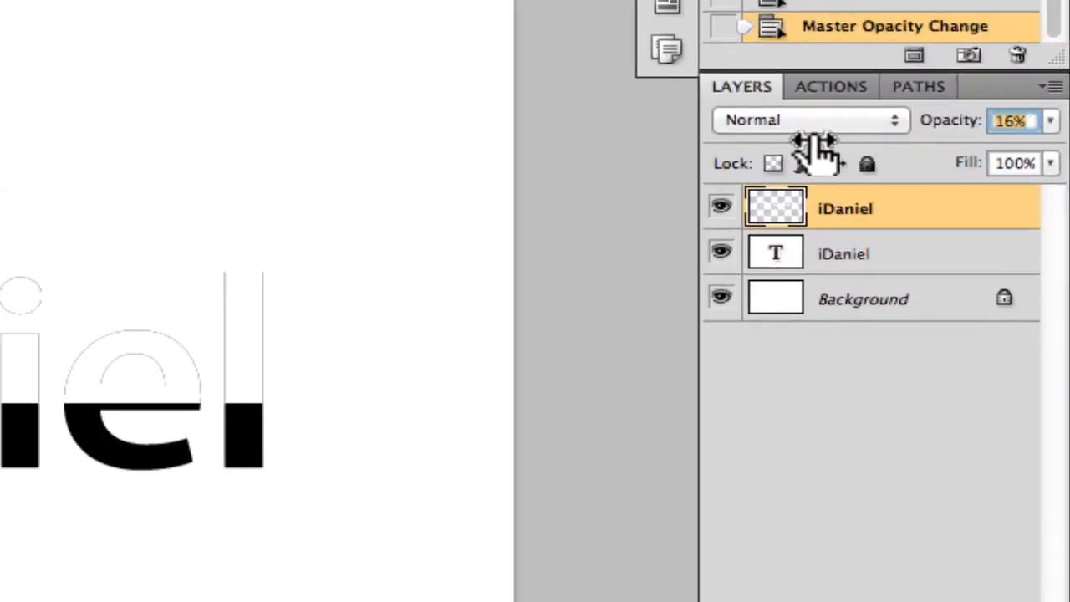
left_click_drag(818, 150, 826, 130)
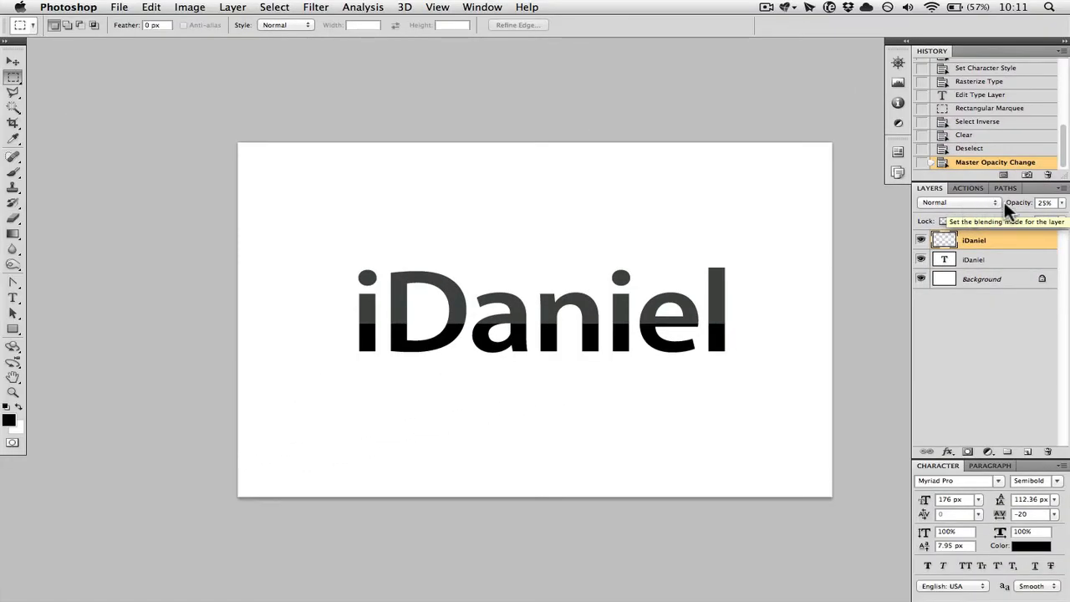
left_click_drag(1010, 209, 1013, 210)
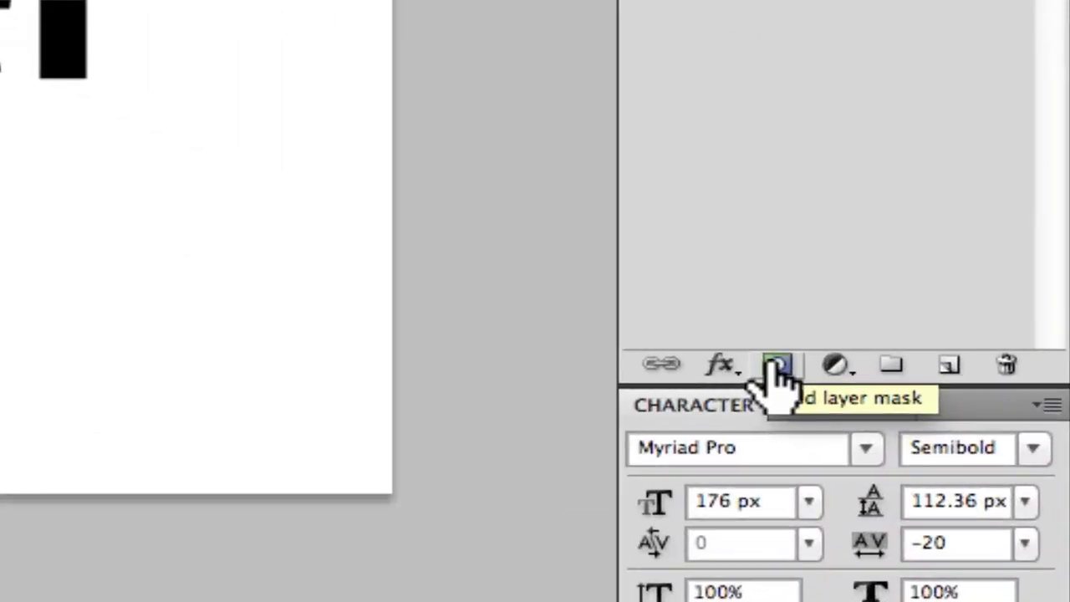
left_click(776, 368)
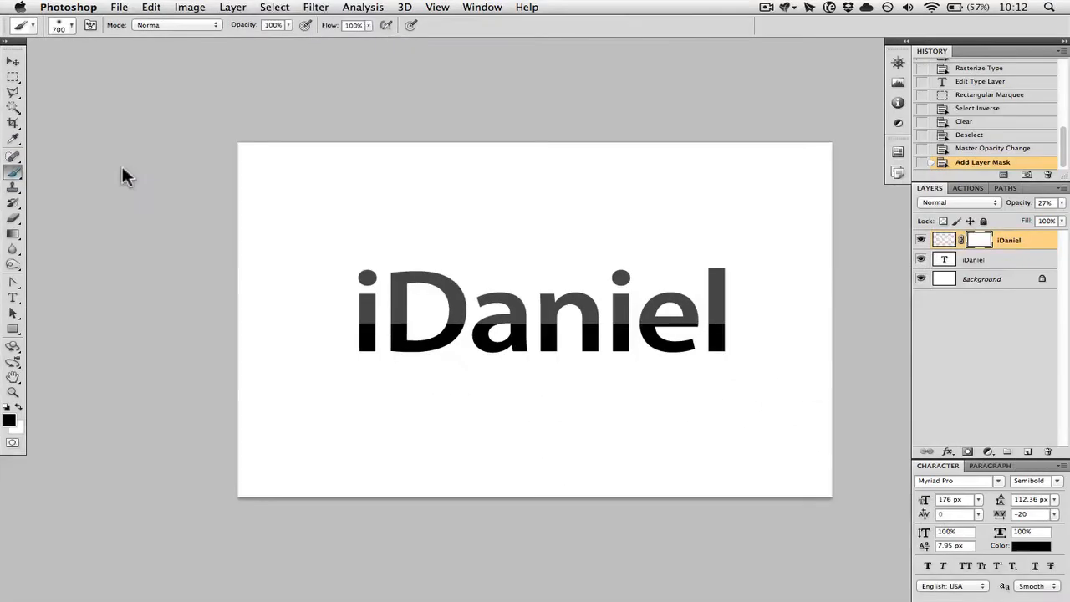
Step: Paint black on the layer mask across the tops of all letters with a soft 150 px brush at 0% hardness
key("bracketleft")
key("bracketleft")
key("bracketleft")
key("bracketleft")
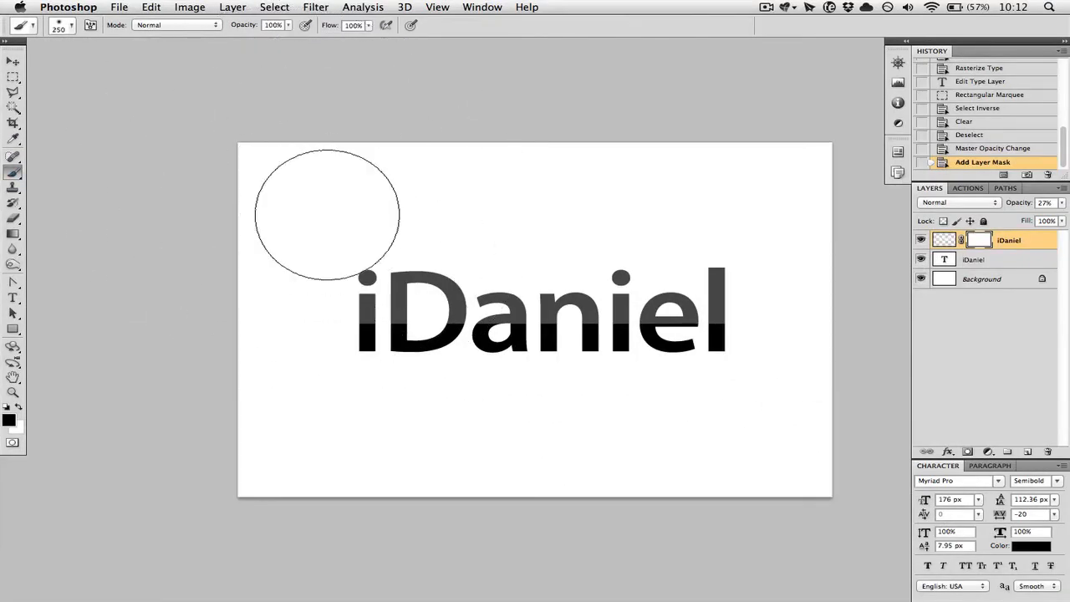
right_click(327, 214)
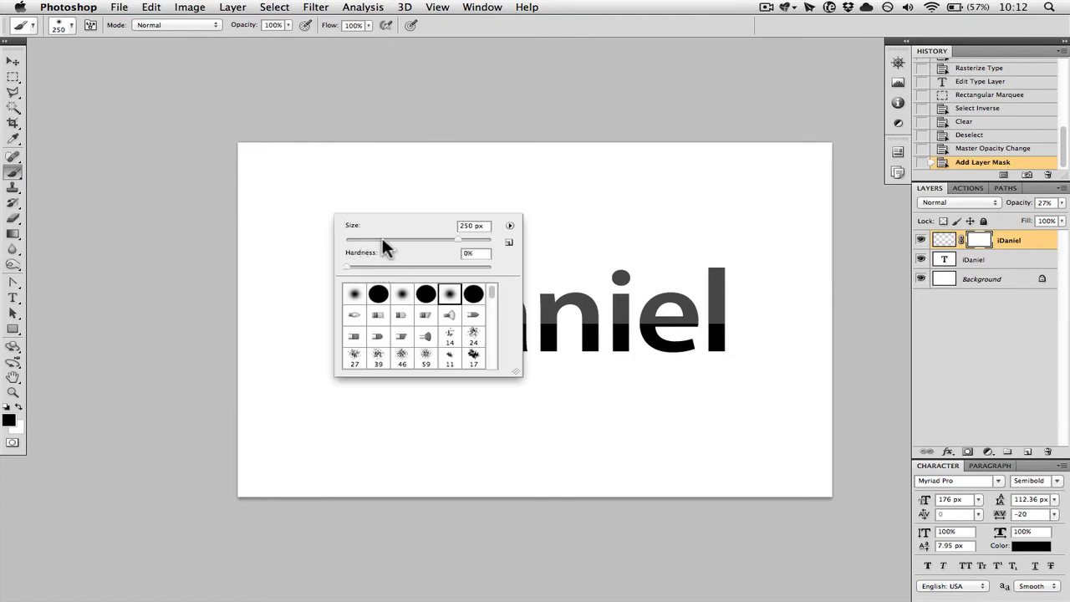
left_click_drag(382, 238, 493, 240)
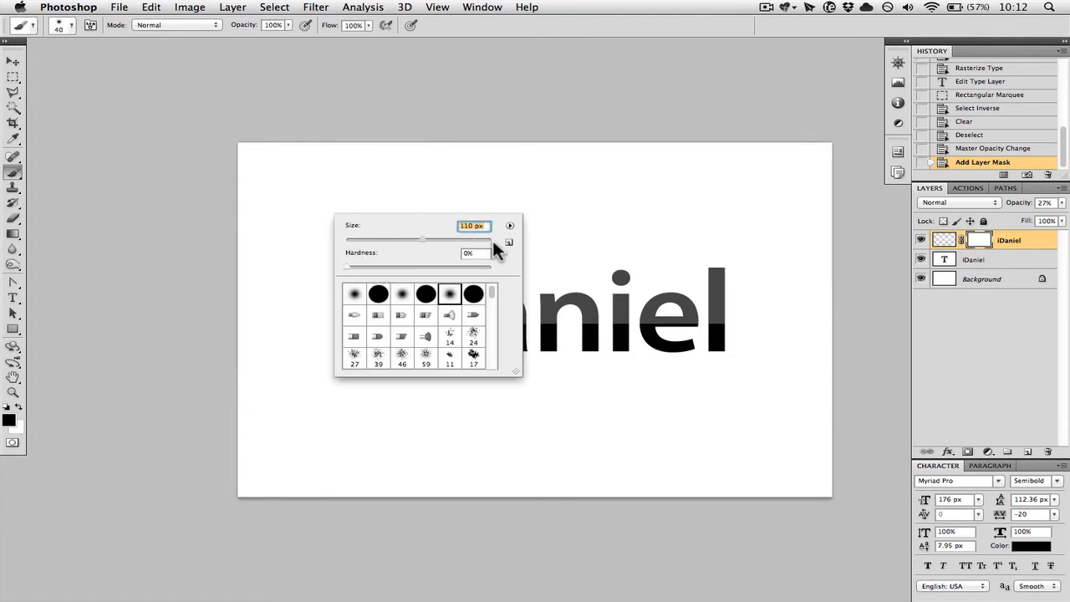
left_click(342, 266)
key("Return")
key("bracketright")
key("bracketright")
key("bracketright")
key("bracketright")
key("bracketright")
key("bracketright")
key("bracketright")
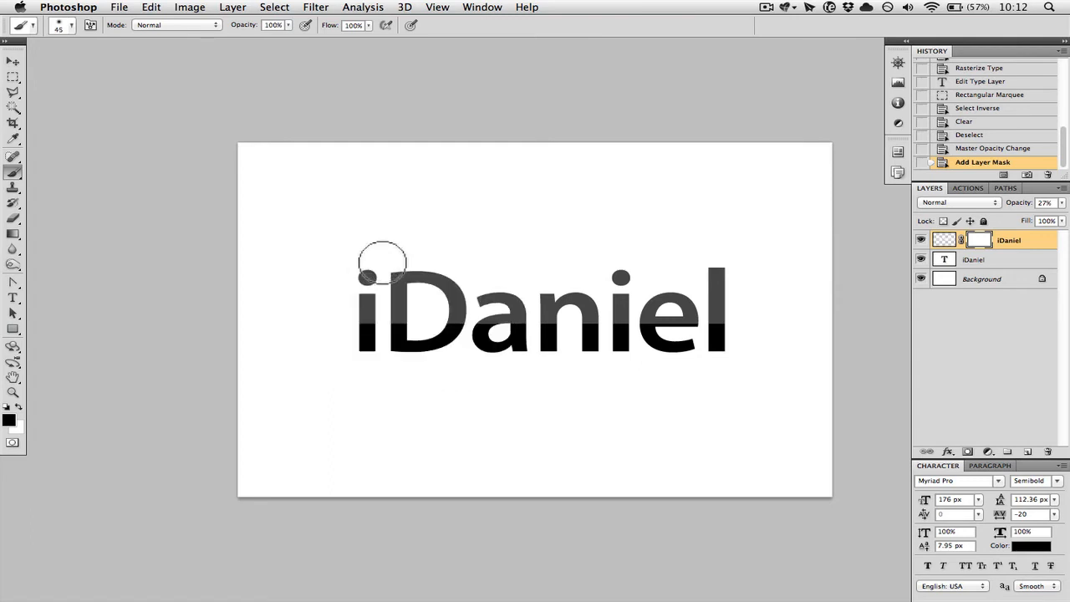
key("bracketright")
key("bracketright")
key("bracketright")
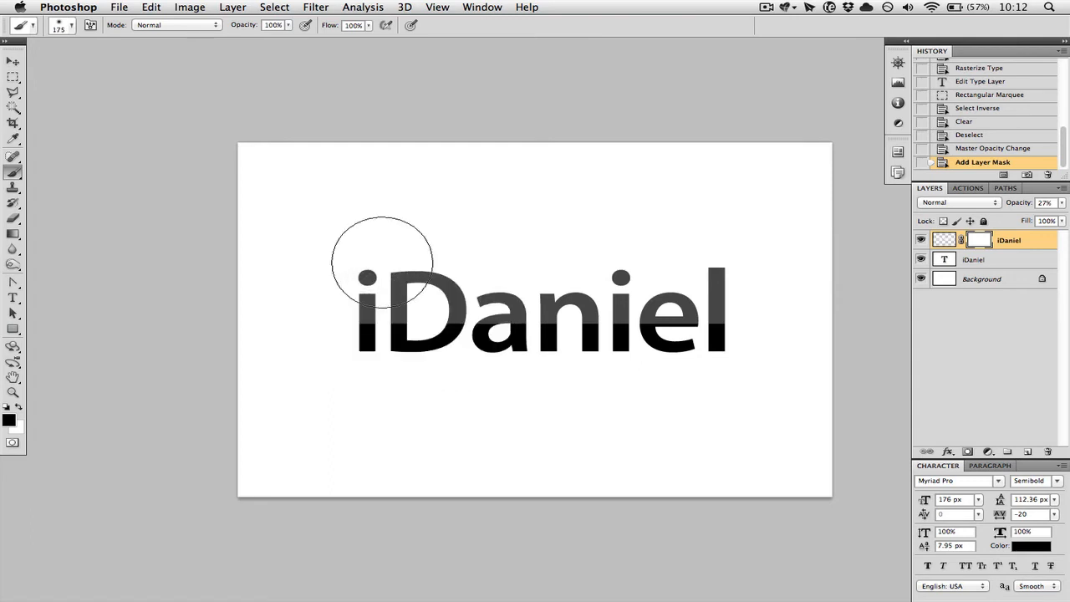
right_click(382, 263)
key("Return")
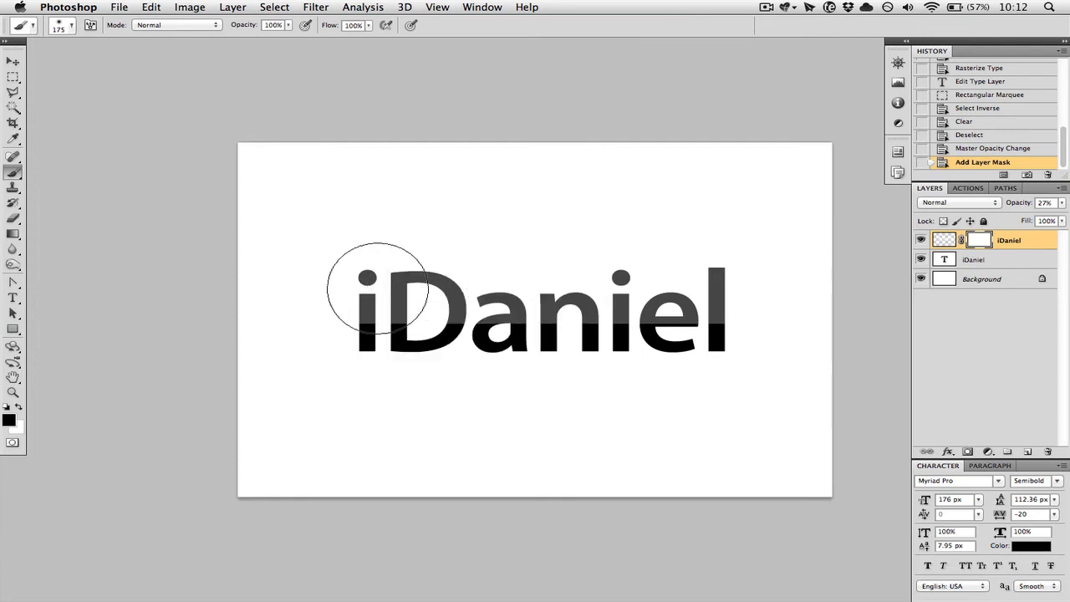
key("bracketleft")
key("bracketleft")
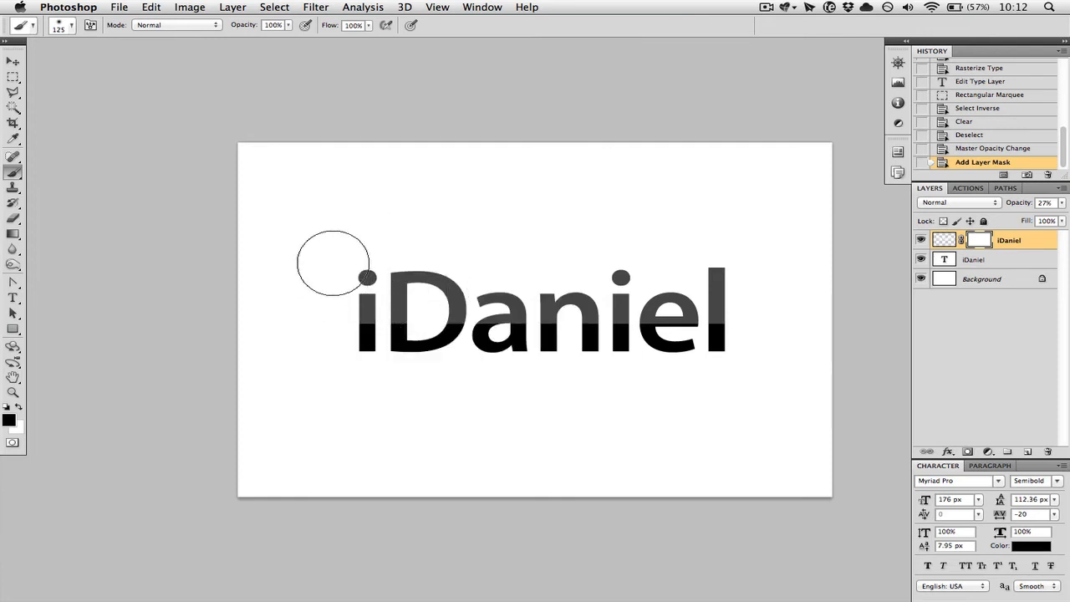
key("bracketright")
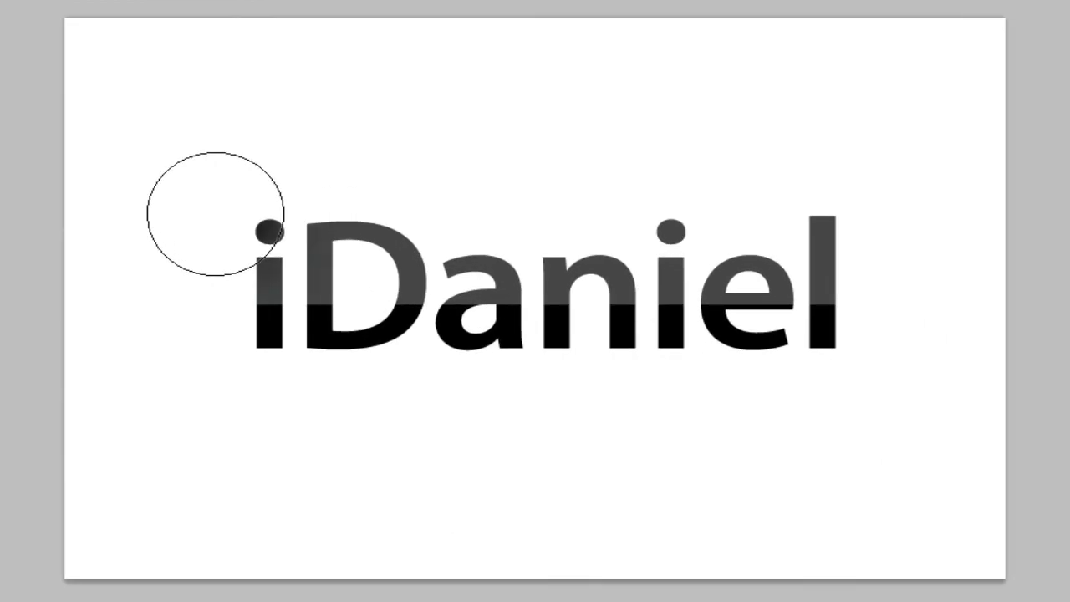
left_click_drag(333, 265, 812, 275)
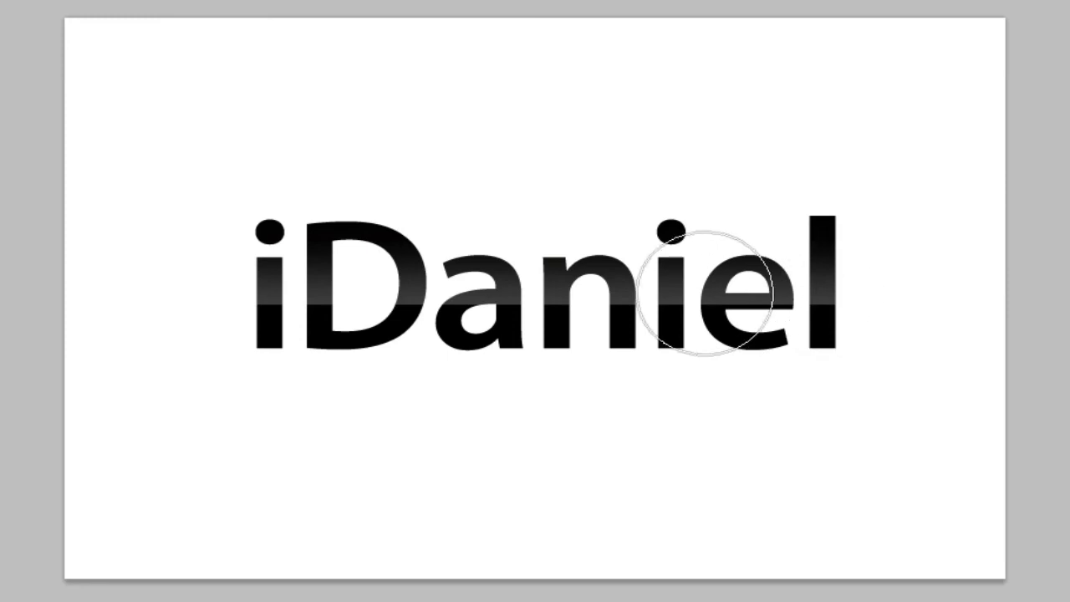
Step: Switch to Chrome to compare with the iPhone 4S heading on Apple's page, and return to Photoshop
key("super+Tab")
key("super+Tab")
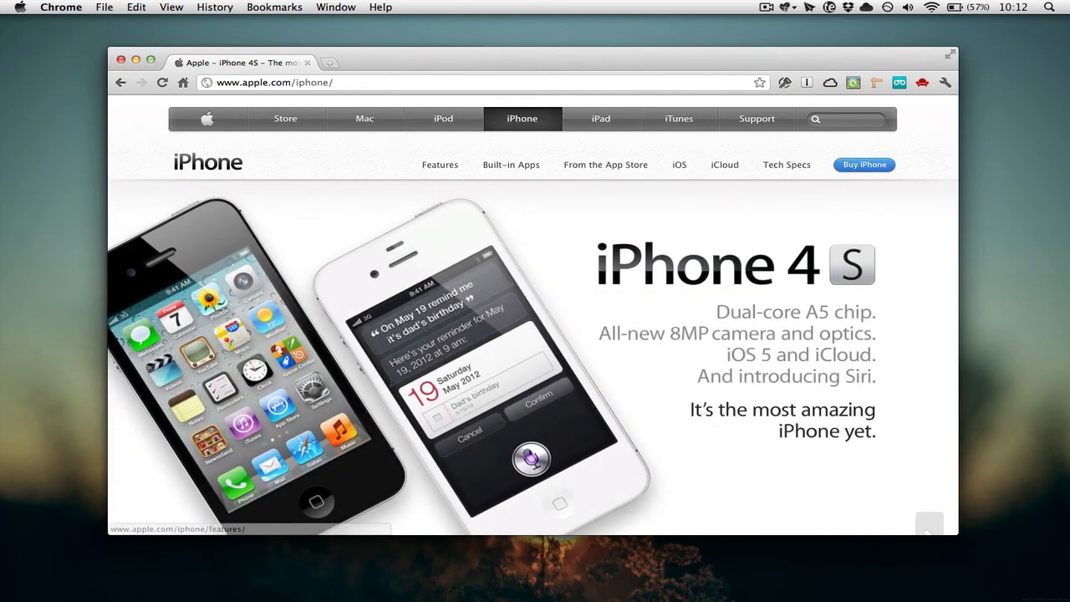
key("super+Tab")
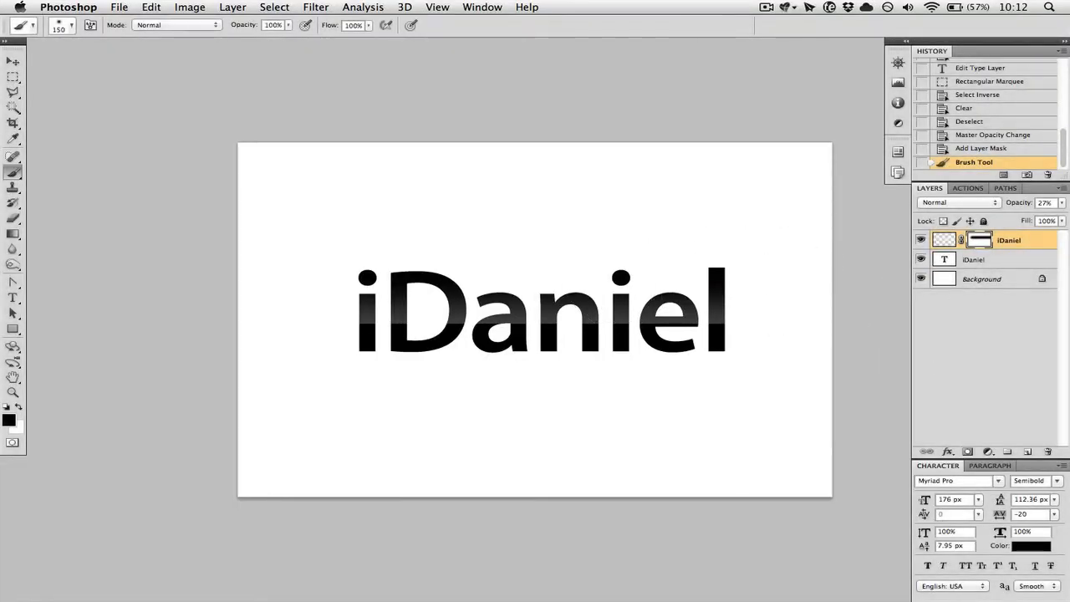
Step: Fade the highlight over the last letters of the text by painting the mask in black with a soft 800 px brush
key("bracketright")
key("bracketright")
key("bracketright")
key("bracketright")
key("bracketright")
key("bracketright")
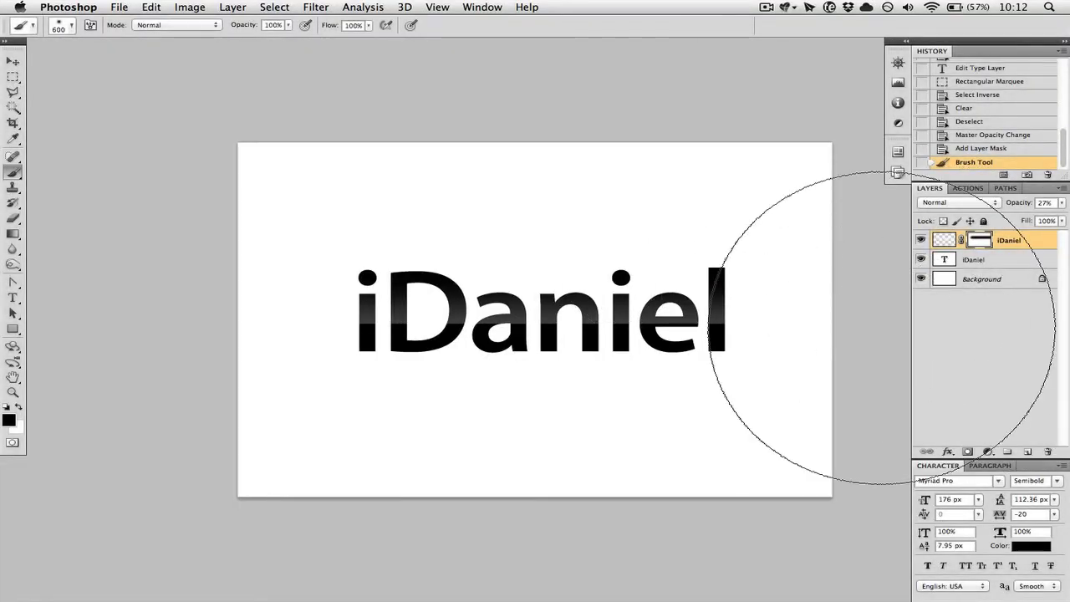
key("bracketright")
key("bracketright")
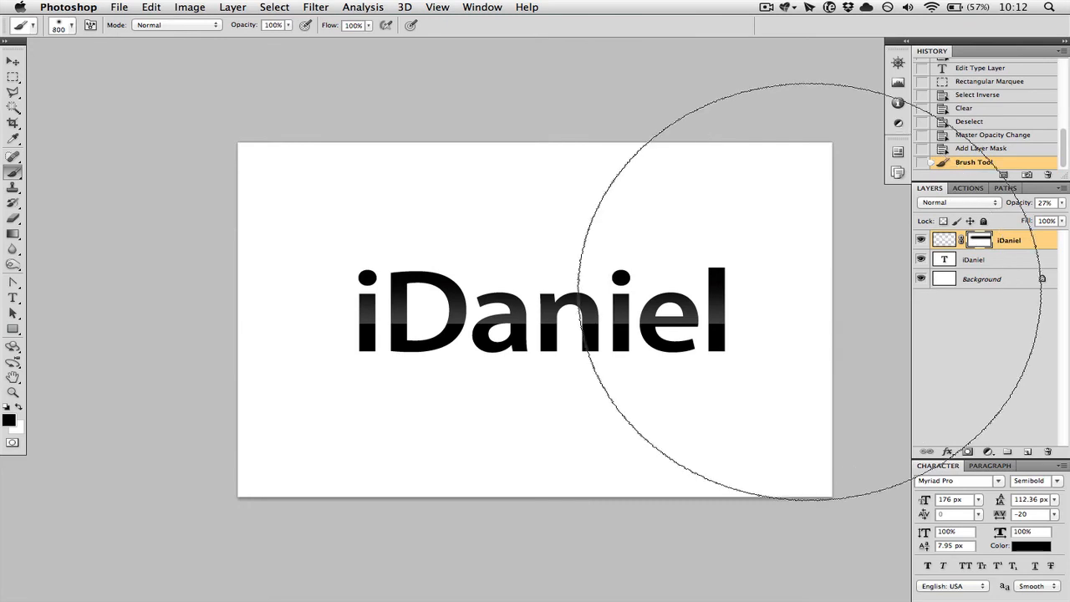
left_click_drag(811, 292, 699, 313)
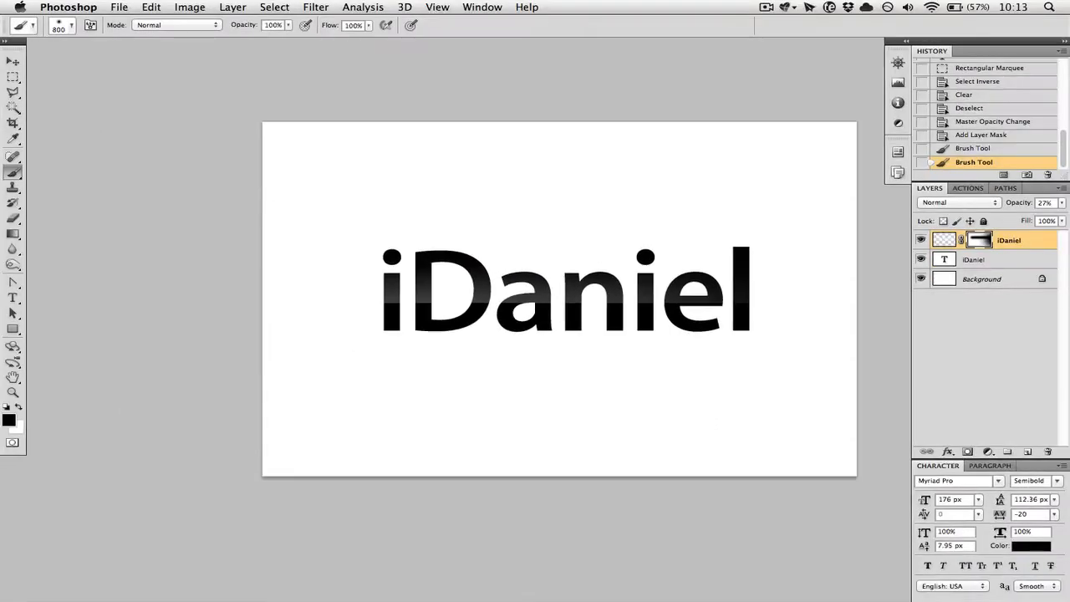
left_click_drag(655, 339, 636, 341)
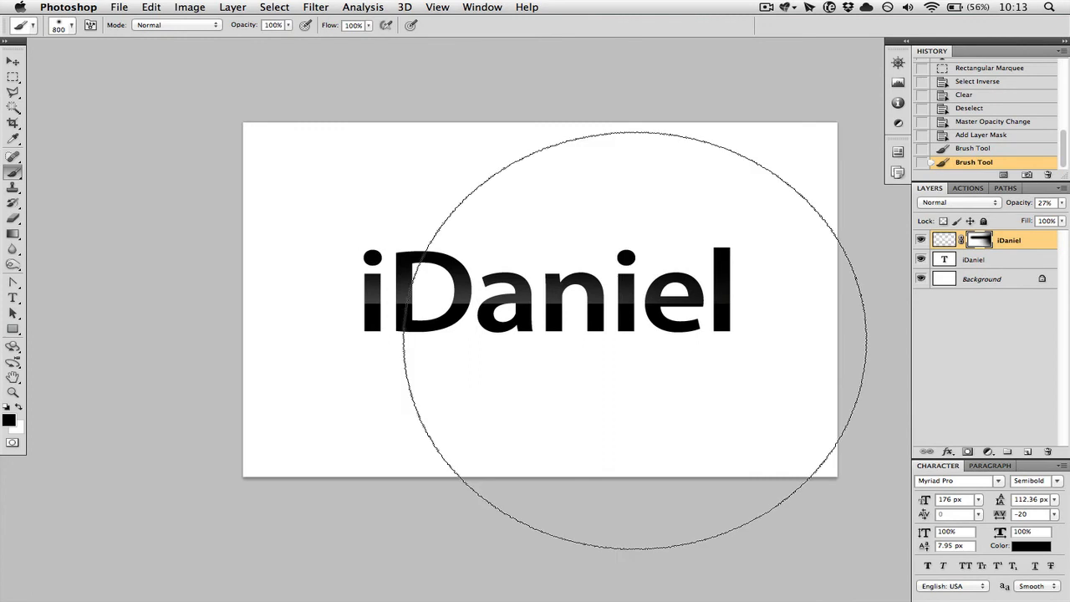
Step: Duplicate the black text layer, convert the copy to a smart object and rasterize it
key("v")
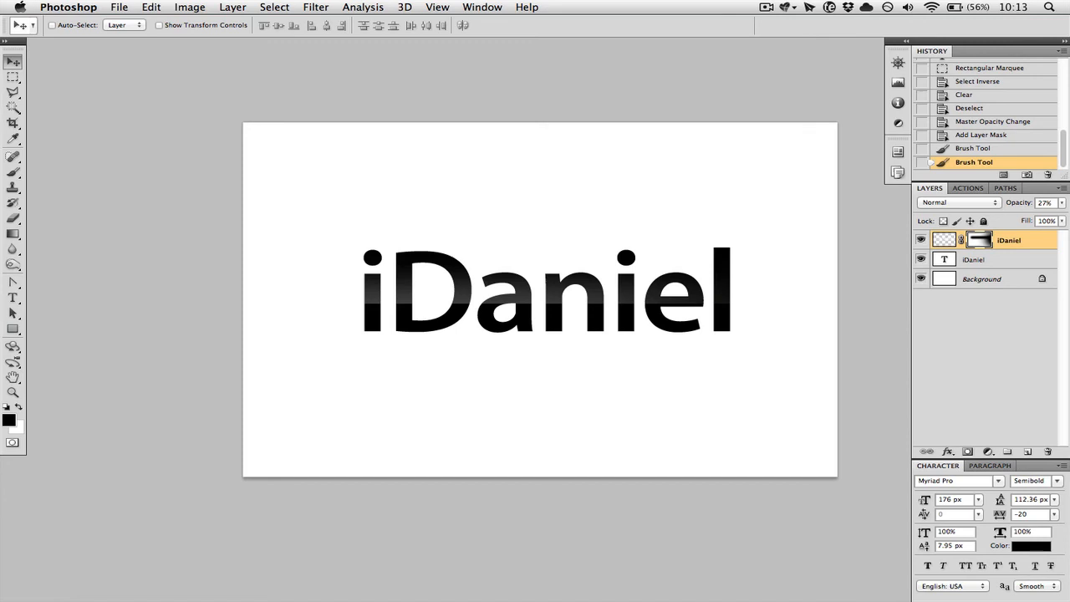
left_click(974, 260)
key("super+j")
key("super+alt+s")
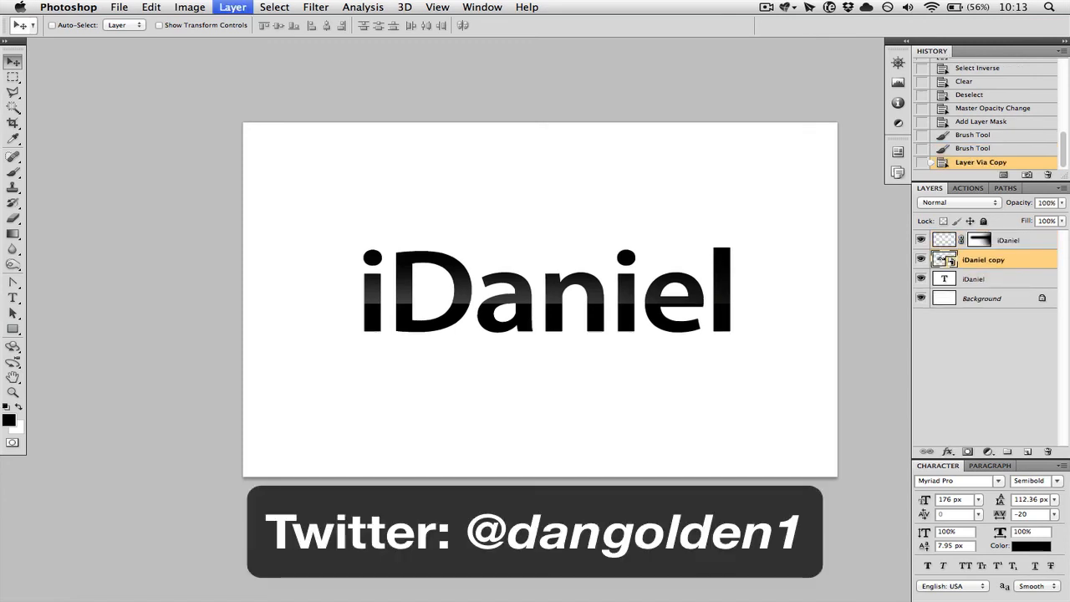
key("super+alt+r")
Step: Flip the rasterized copy vertically and place it directly beneath the original text as a reflection
key("super+t")
right_click(637, 300)
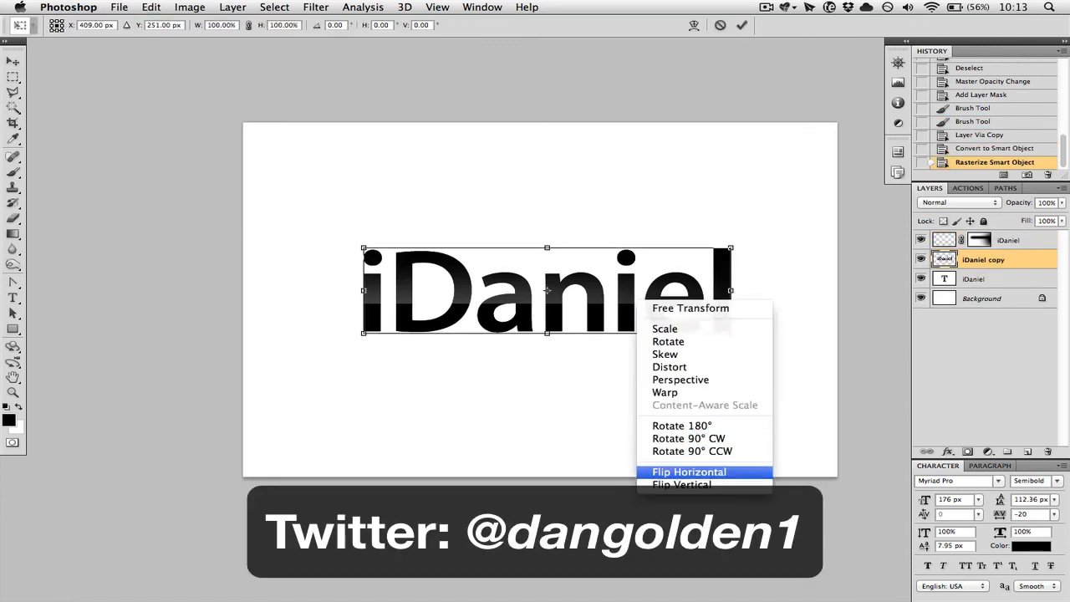
left_click(683, 485)
key("Return")
left_click_drag(660, 359, 661, 444)
key("Up")
key("Up")
key("Up")
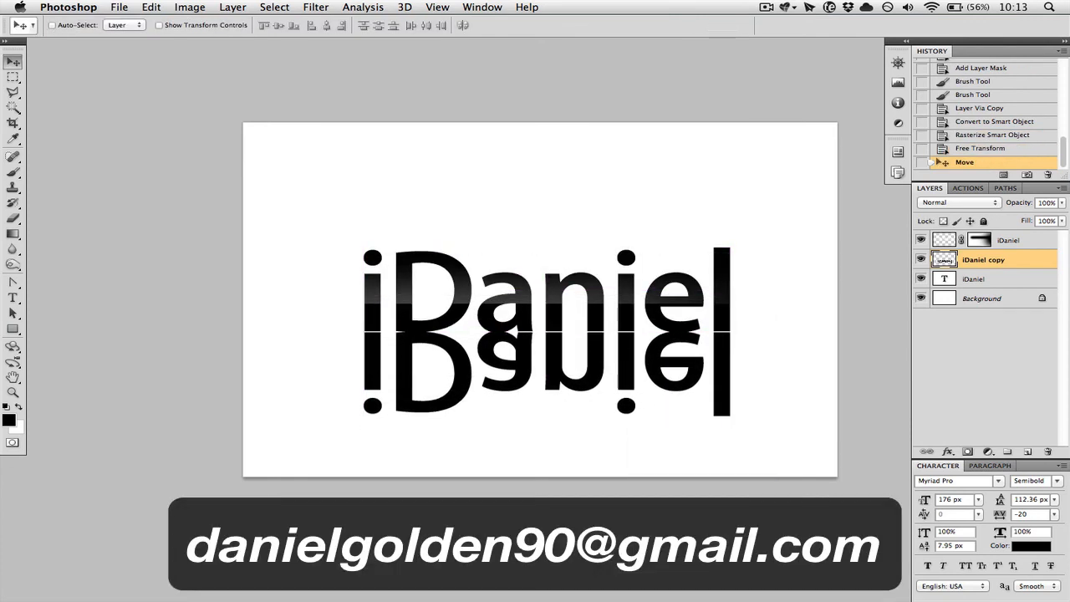
Step: Add a layer mask to the reflection layer and fade it out downwards with a linear black-to-white gradient
key("g")
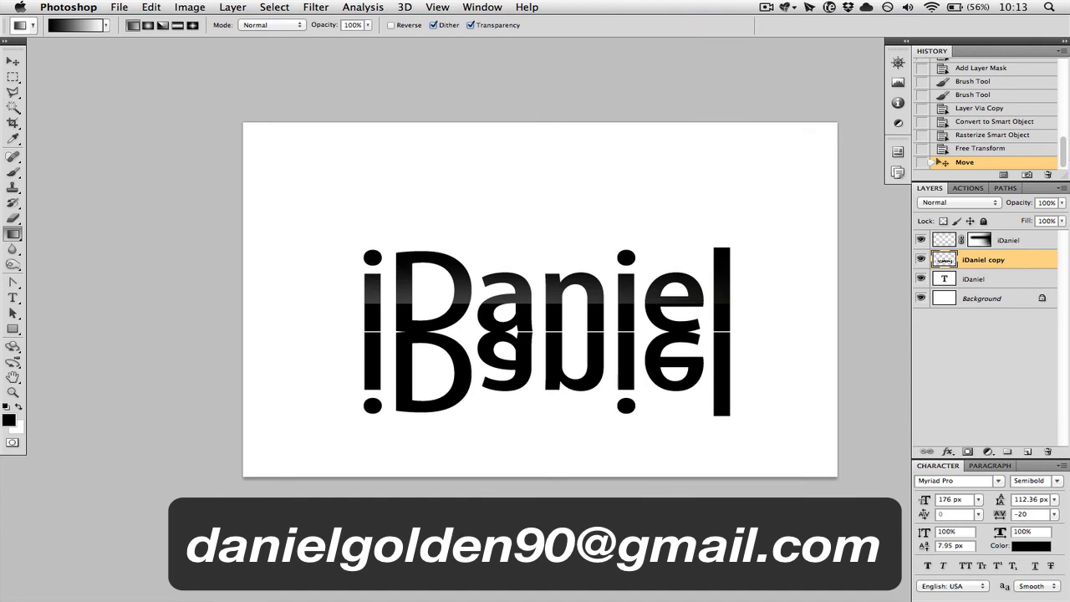
left_click(968, 451)
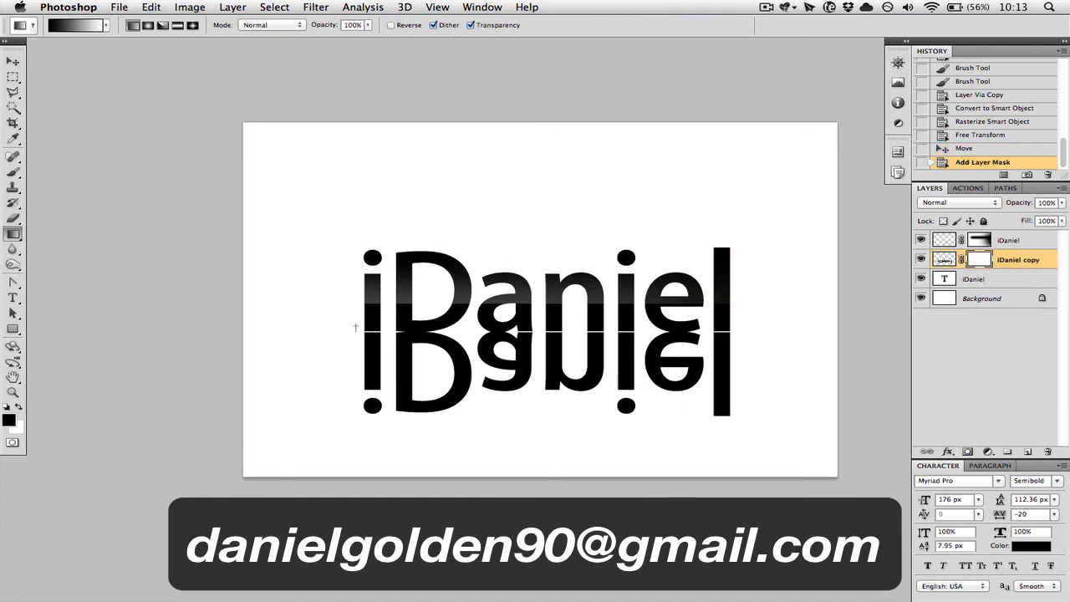
left_click_drag(356, 328, 356, 400)
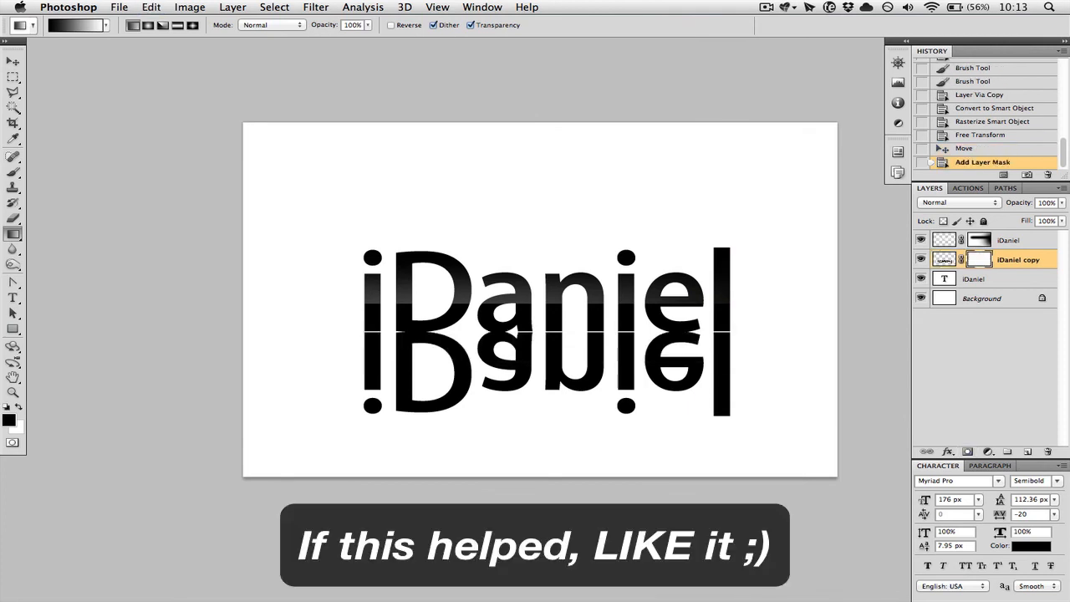
left_click_drag(355, 362, 355, 366)
Step: Try out the reflection layer's opacity and delete the layer
key("v")
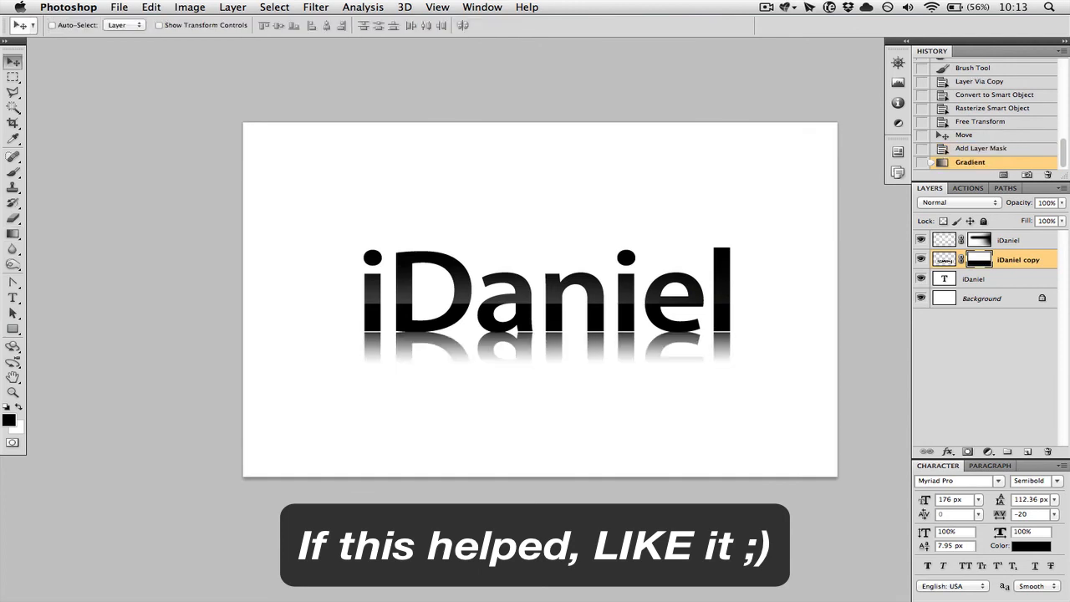
mouse_move(1020, 203)
left_mouse_down()
mouse_move(970, 202)
mouse_move(1018, 202)
left_mouse_up()
key("Delete")
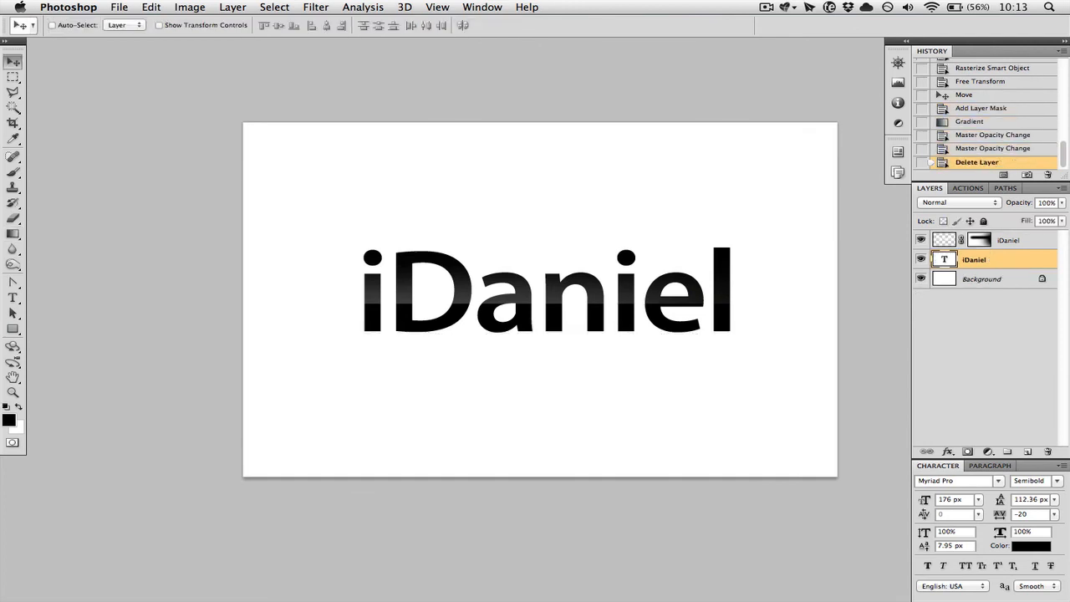